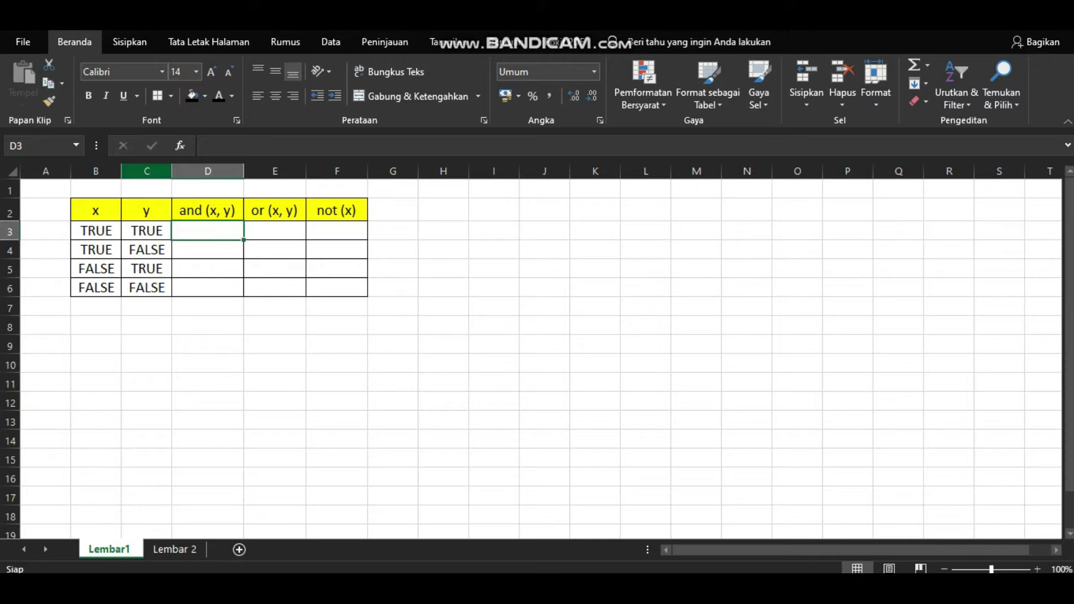
Start an AND function in cell D3, looking in the Logika category and searching the function list for AND.
{"action": "left_click", "coordinate": [208, 146]}
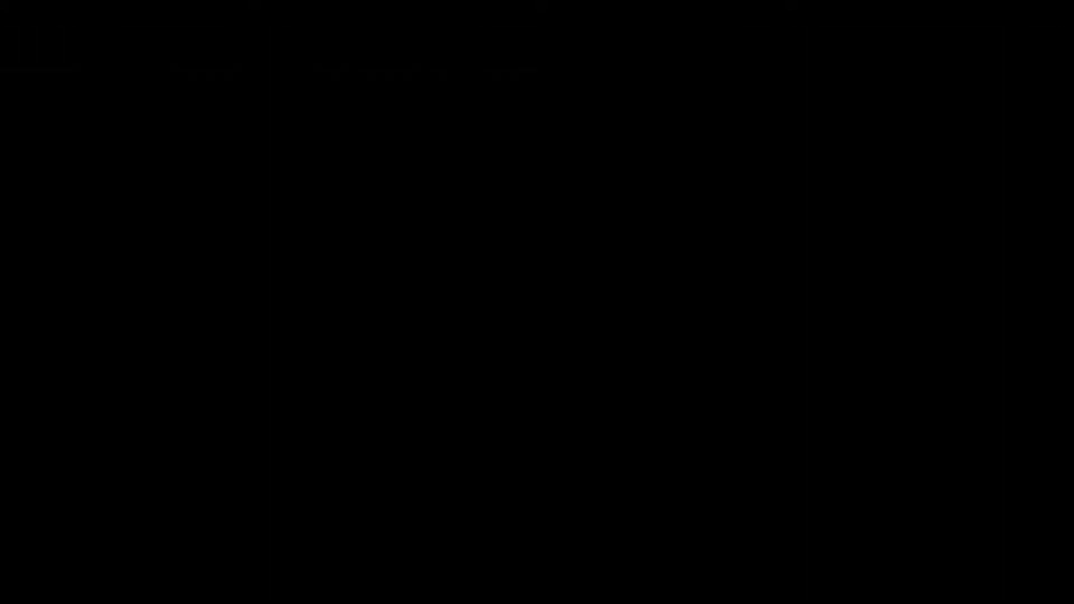
{"action": "left_click", "coordinate": [180, 146]}
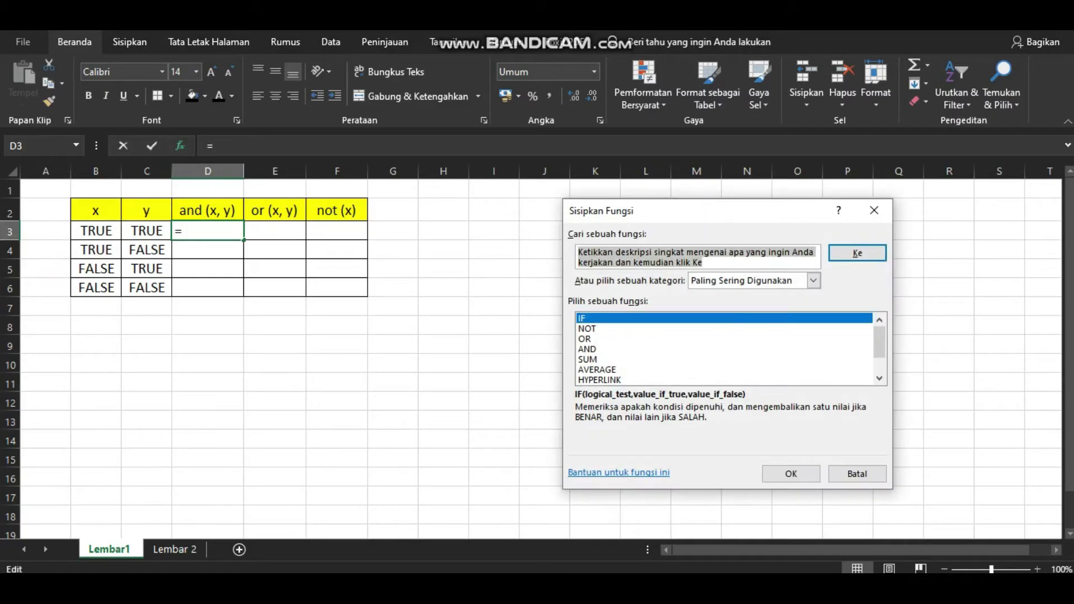
{"action": "left_click", "coordinate": [813, 280]}
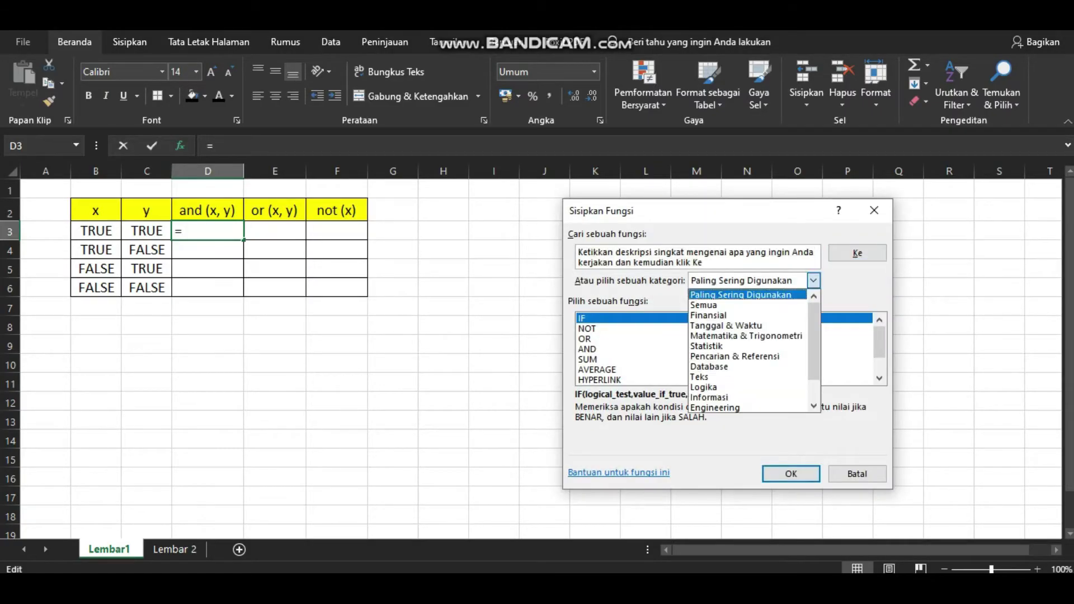
{"action": "left_click", "coordinate": [704, 387]}
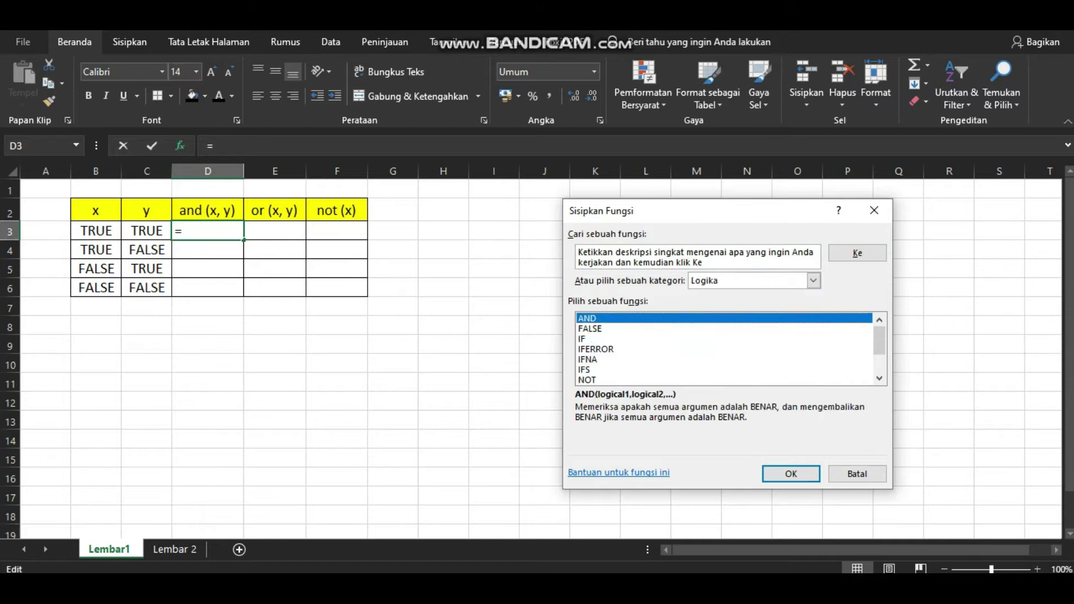
{"action": "double_click", "coordinate": [588, 318]}
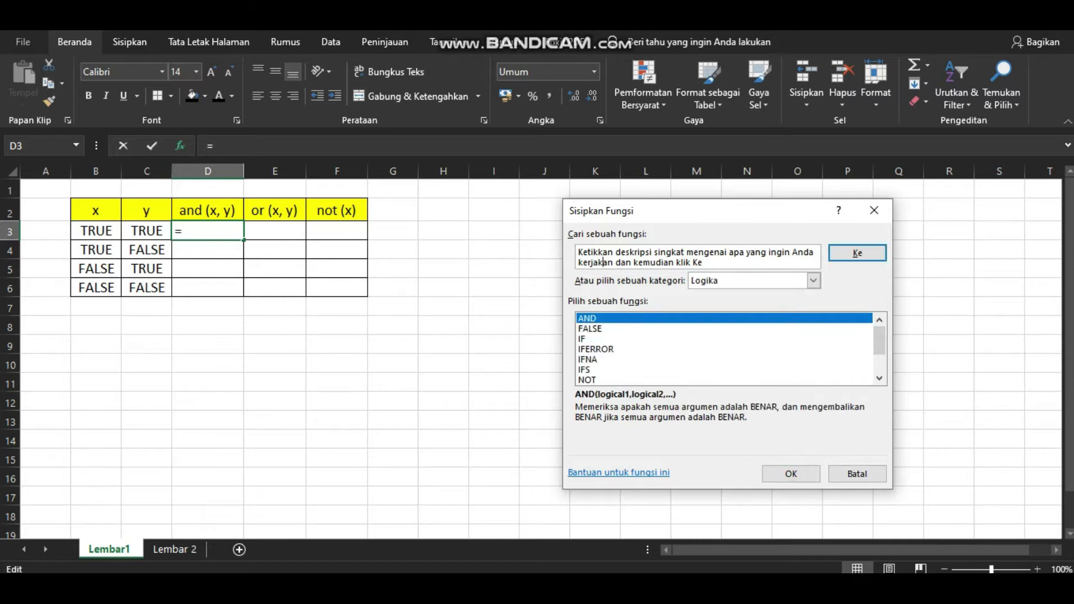
{"action": "triple_click", "coordinate": [694, 258]}
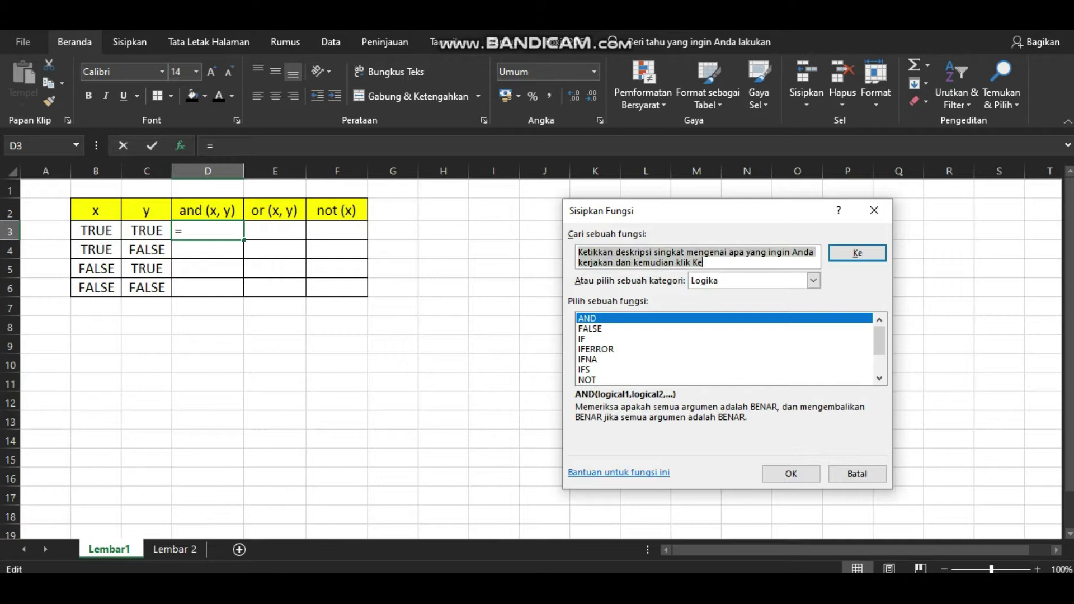
{"action": "type", "text": "AN"}
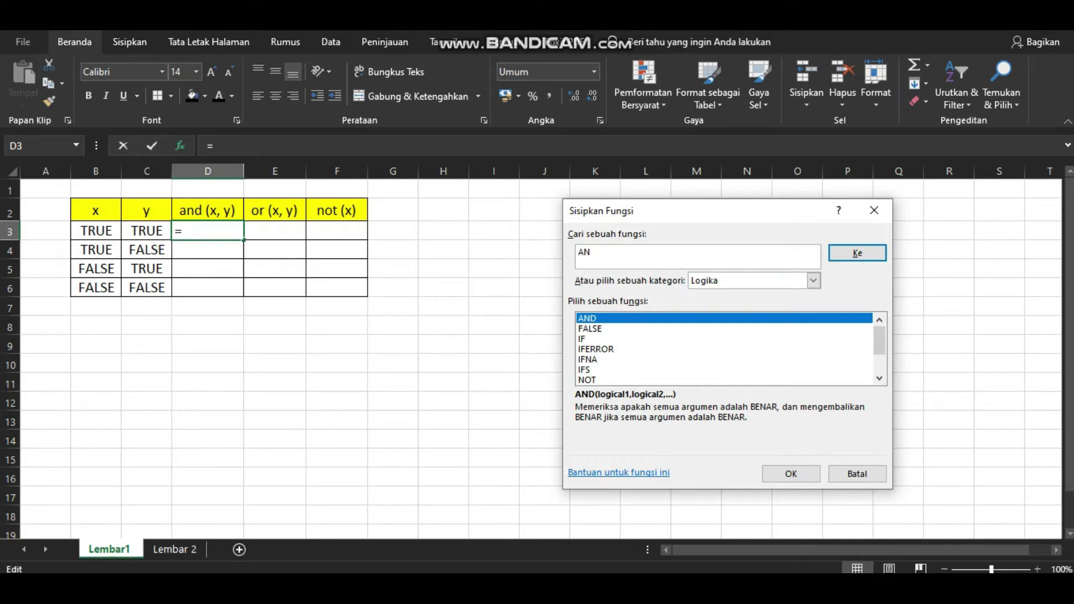
{"action": "type", "text": "D"}
{"action": "key", "text": "Return"}
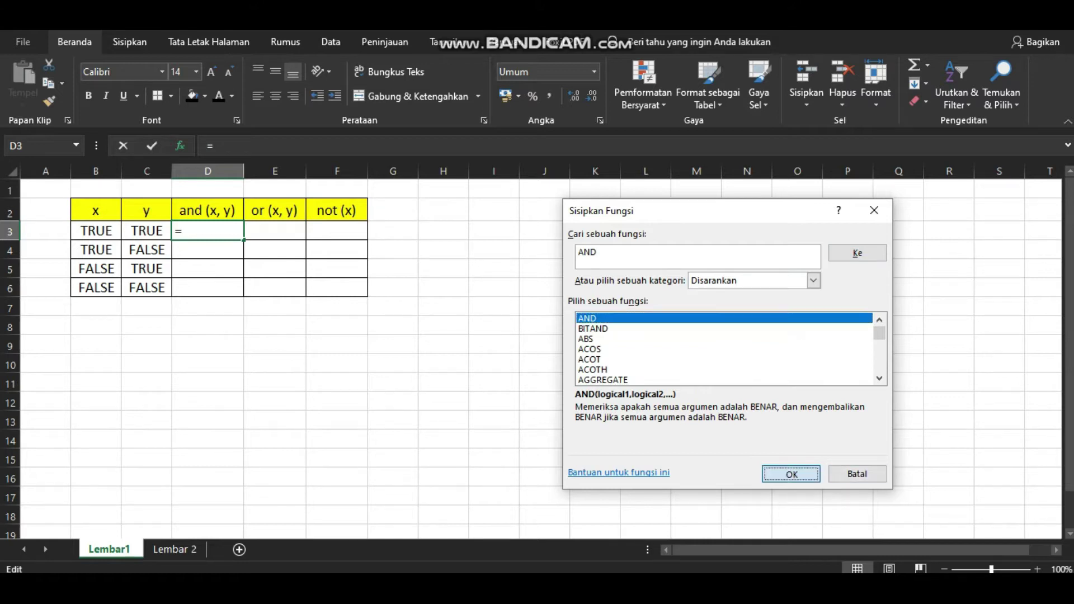
{"action": "key", "text": "Return"}
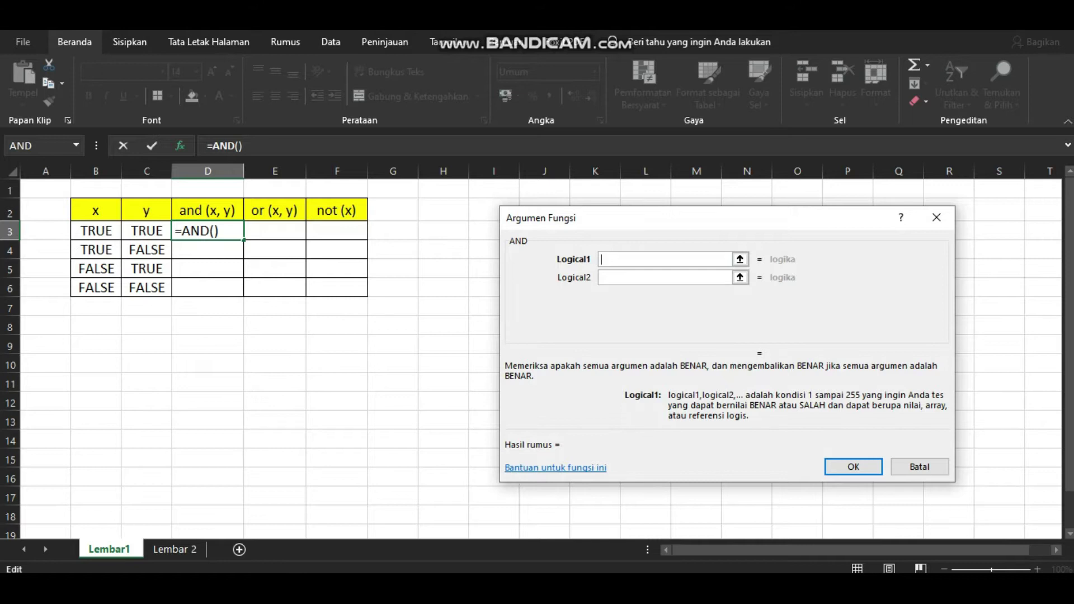
Set the AND function's arguments to B3 and C3 and complete the formula in D3.
{"action": "left_click", "coordinate": [95, 230]}
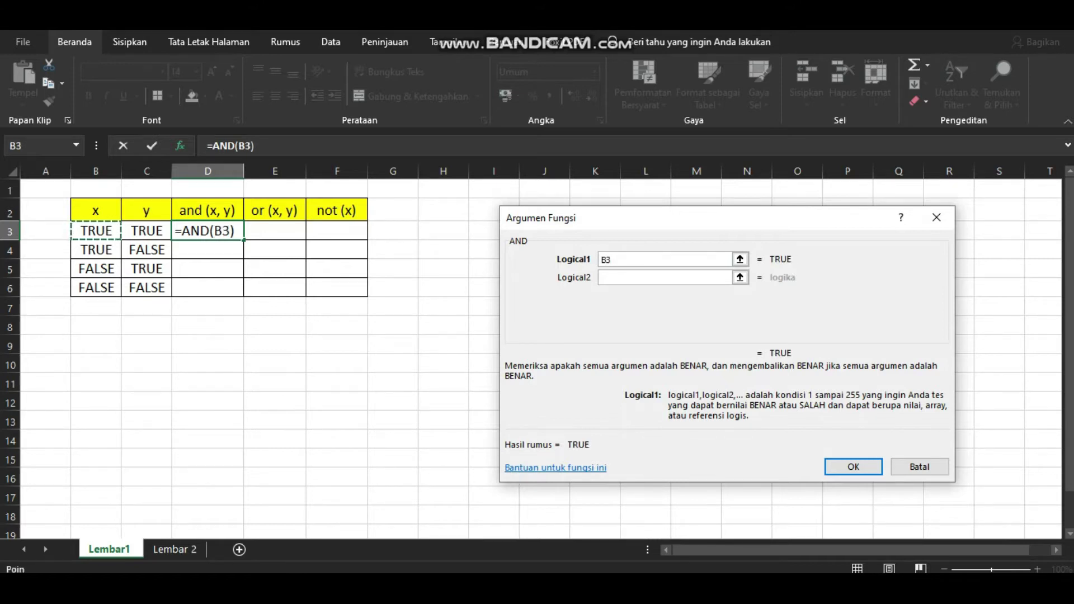
{"action": "left_click", "coordinate": [664, 277]}
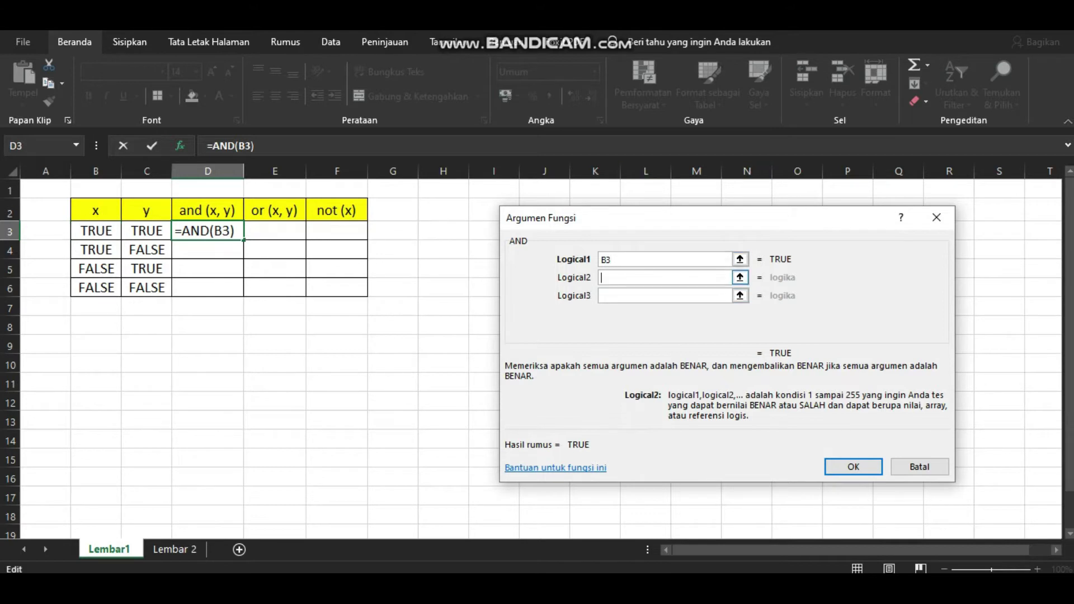
{"action": "left_click", "coordinate": [147, 230]}
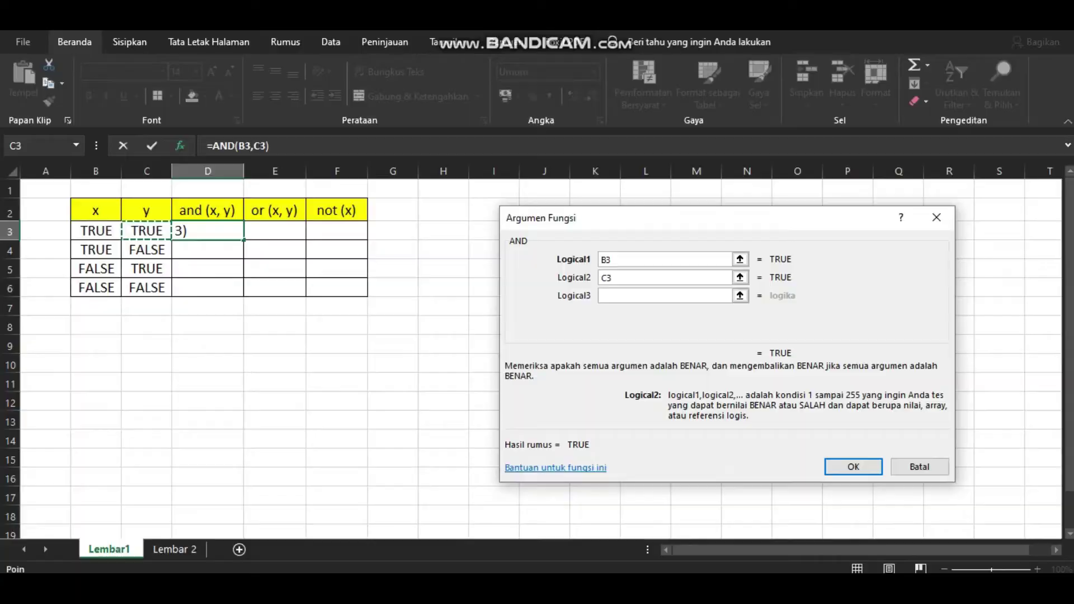
{"action": "key", "text": "Return"}
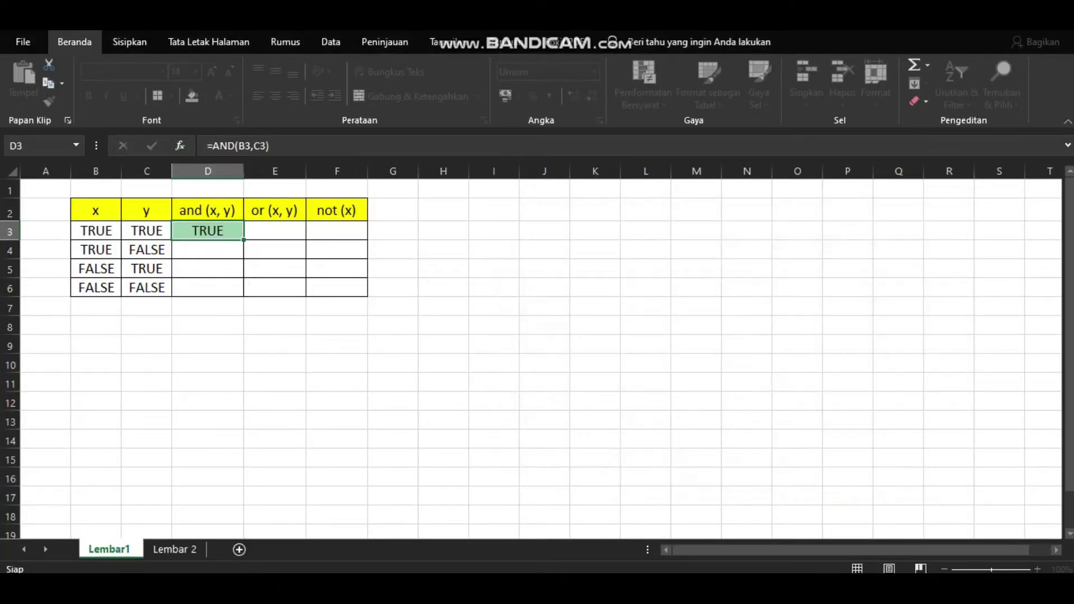
Copy the AND formula from D3 down through D6.
{"action": "left_click", "coordinate": [232, 248]}
{"action": "left_click", "coordinate": [226, 232]}
{"action": "left_click_drag", "start_coordinate": [244, 241], "coordinate": [244, 297]}
Start an OR function in cell E3 by searching the function list for OR.
{"action": "left_click", "coordinate": [275, 230]}
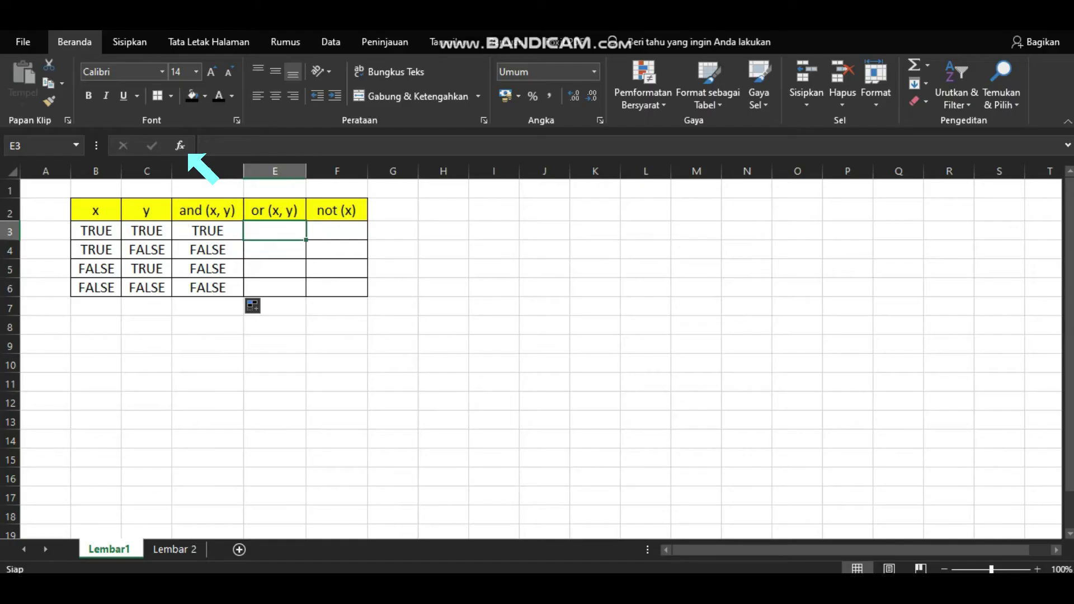
{"action": "key", "text": "shift+F3"}
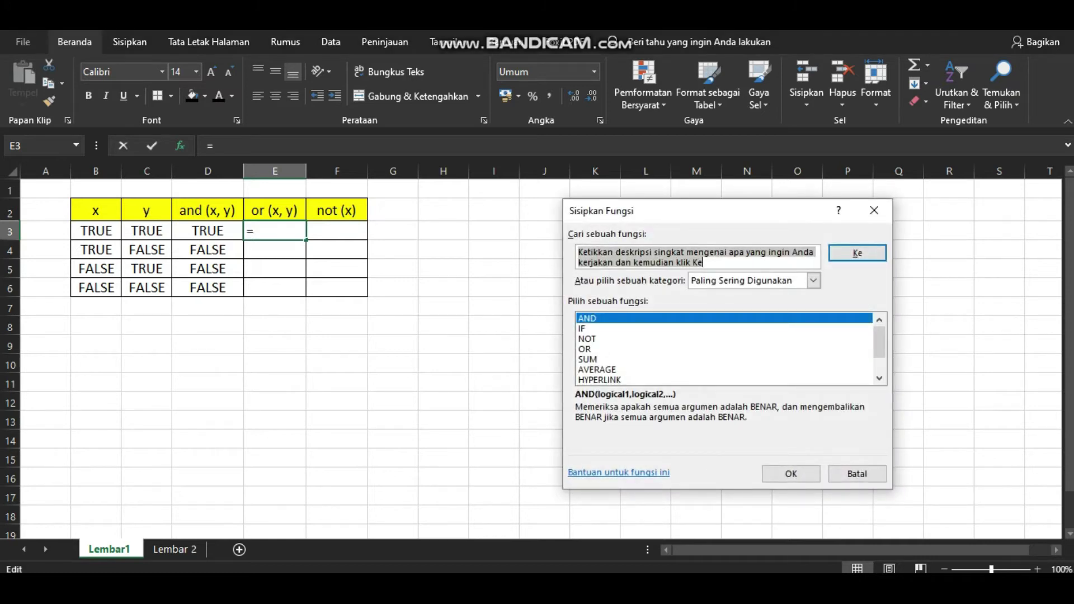
{"action": "type", "text": "OR"}
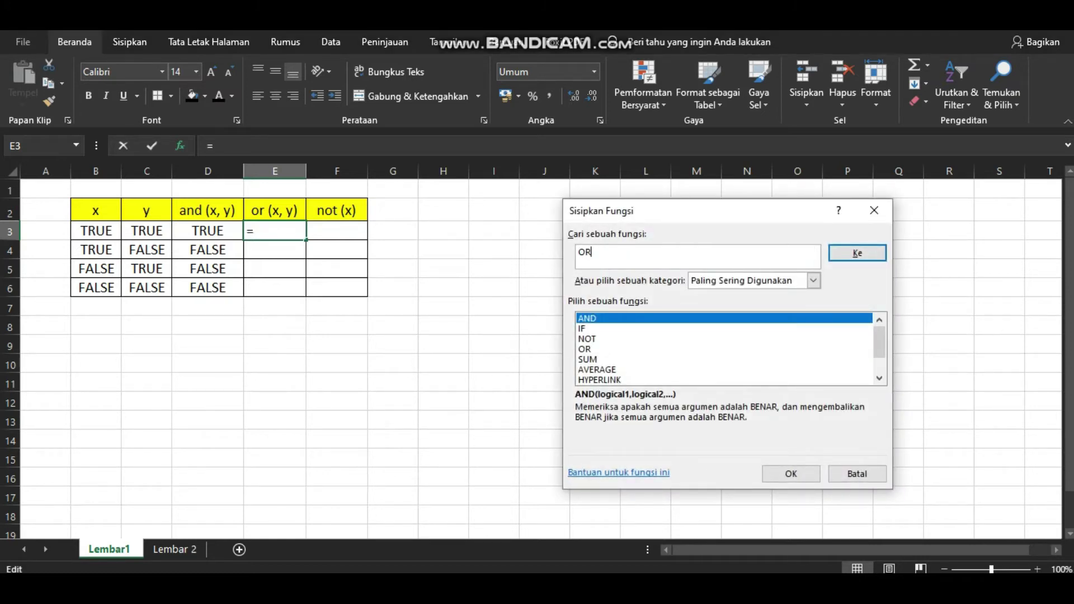
{"action": "key", "text": "Return"}
{"action": "left_click", "coordinate": [791, 474]}
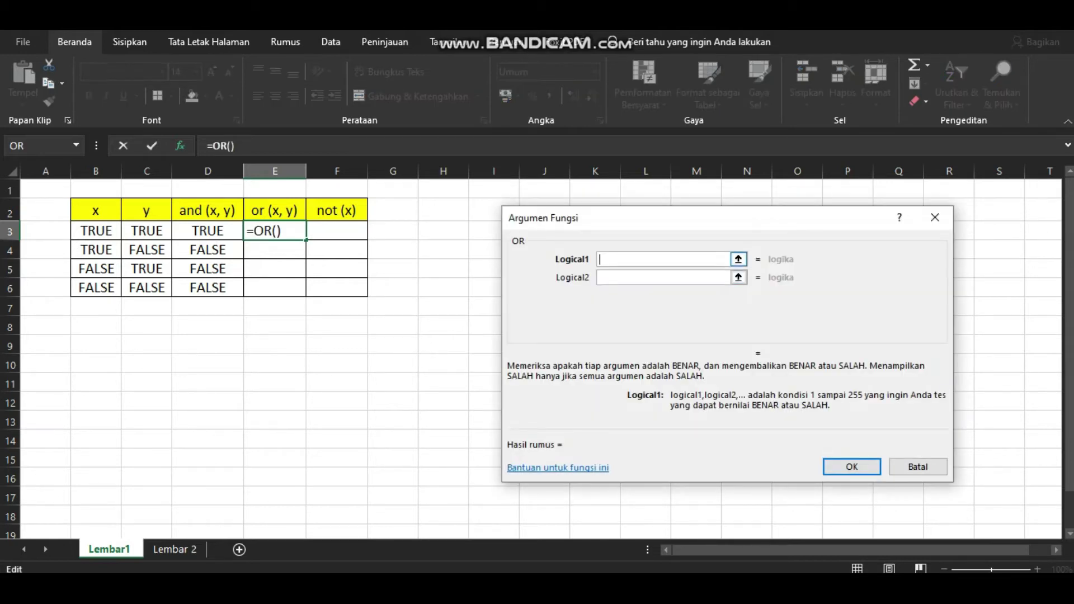
Complete the OR function with arguments B3 and C3, and fill the formula down through E6.
{"action": "left_click", "coordinate": [96, 231]}
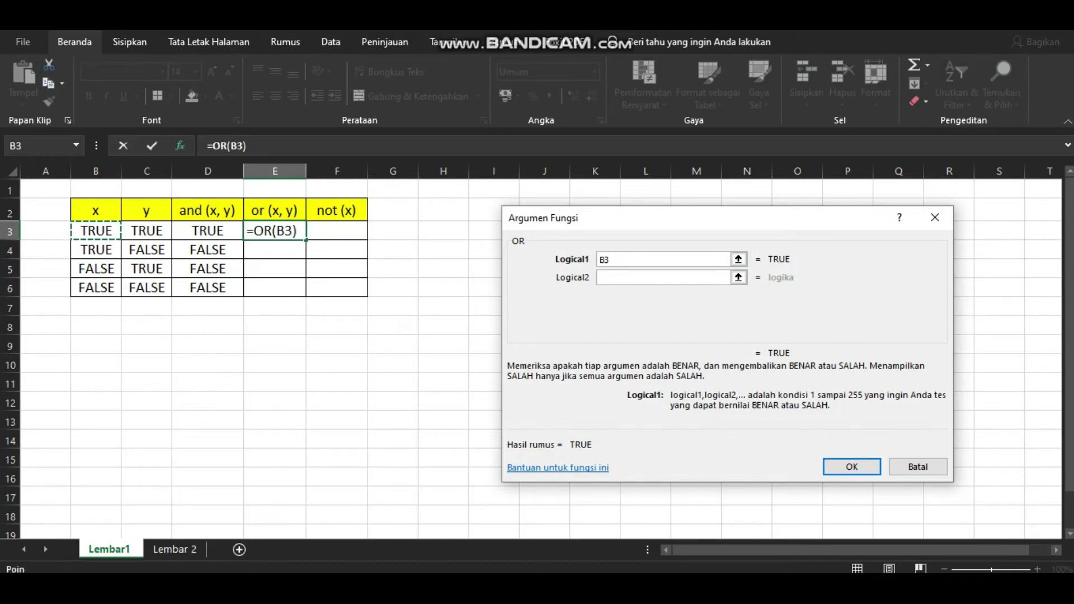
{"action": "key", "text": "Tab"}
{"action": "left_click", "coordinate": [146, 231]}
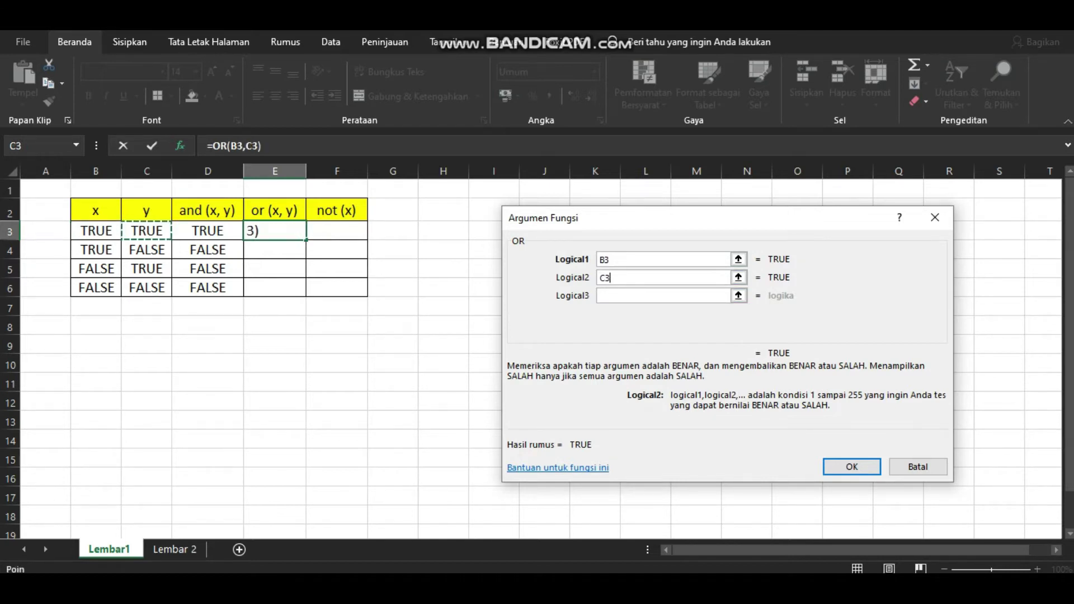
{"action": "key", "text": "Return"}
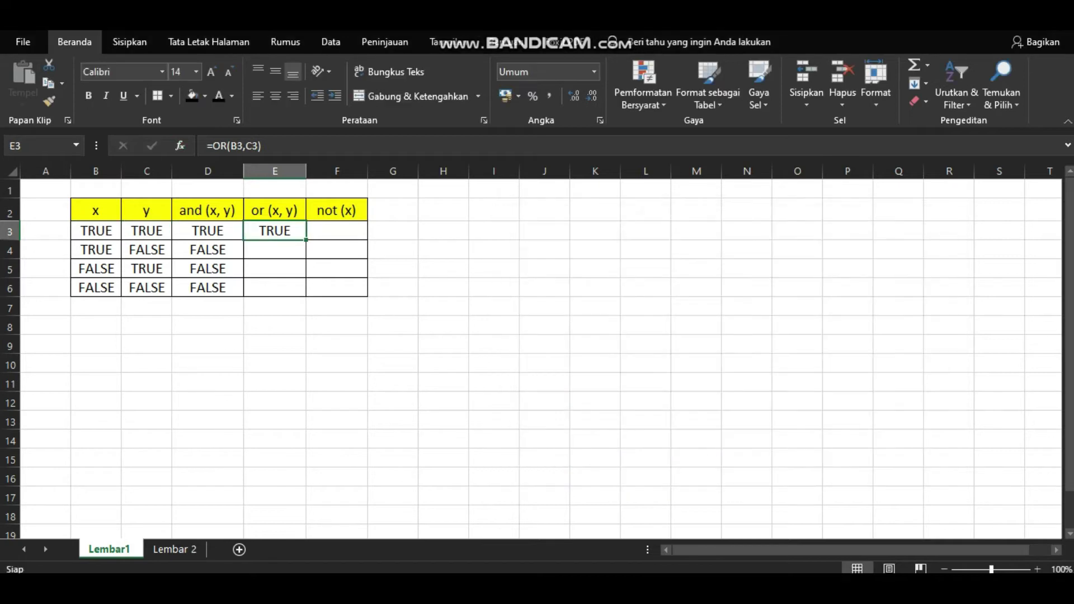
{"action": "left_click_drag", "start_coordinate": [306, 240], "coordinate": [305, 293]}
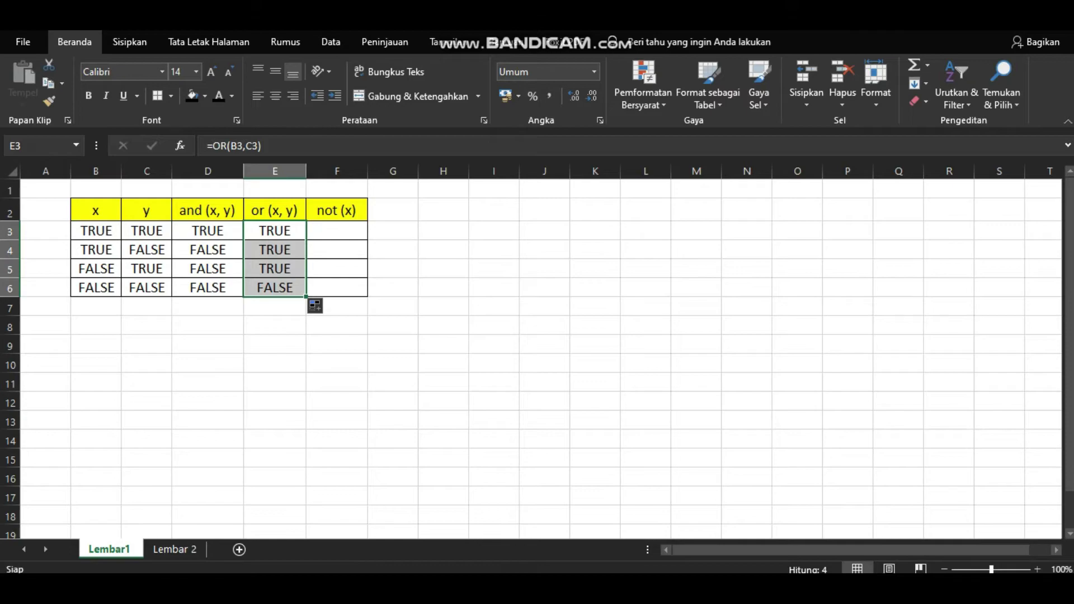
Insert a NOT function in F3 with B3 as its argument, and fill the formula down through F6.
{"action": "left_click", "coordinate": [337, 231]}
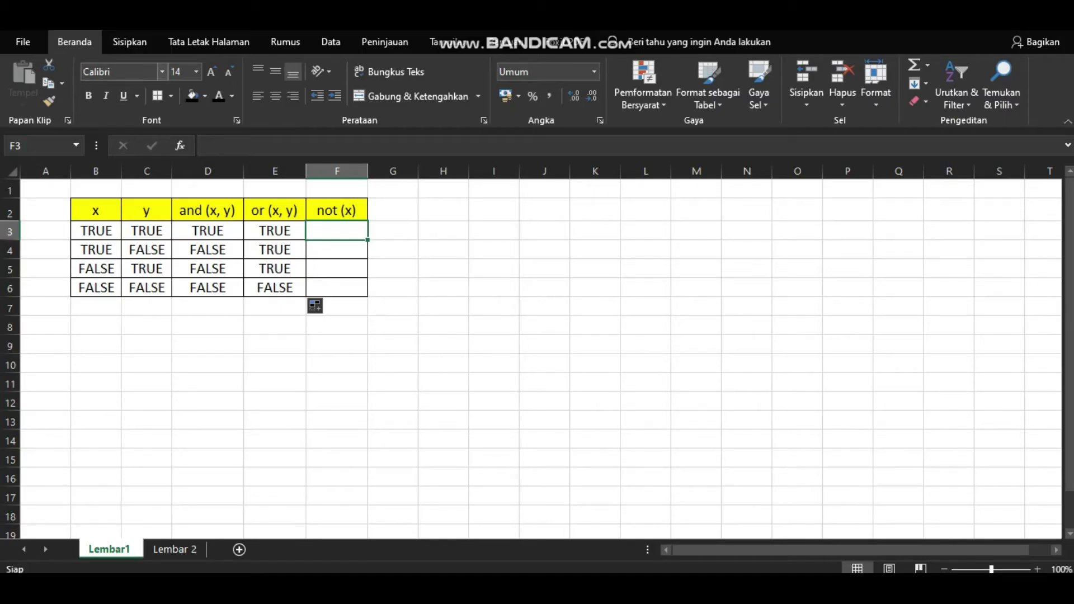
{"action": "left_click", "coordinate": [180, 145]}
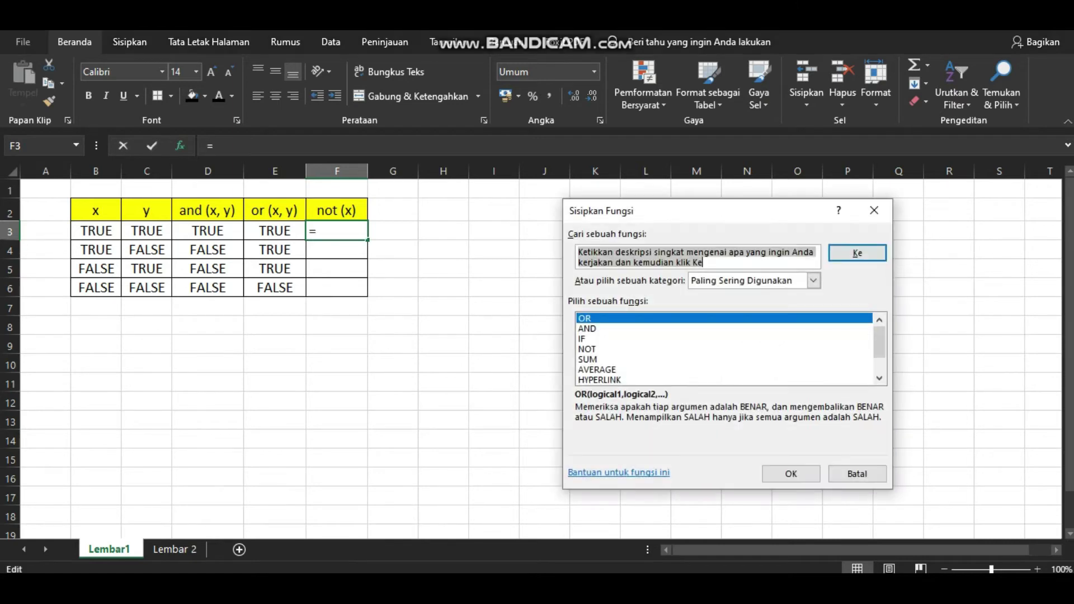
{"action": "left_click", "coordinate": [587, 349]}
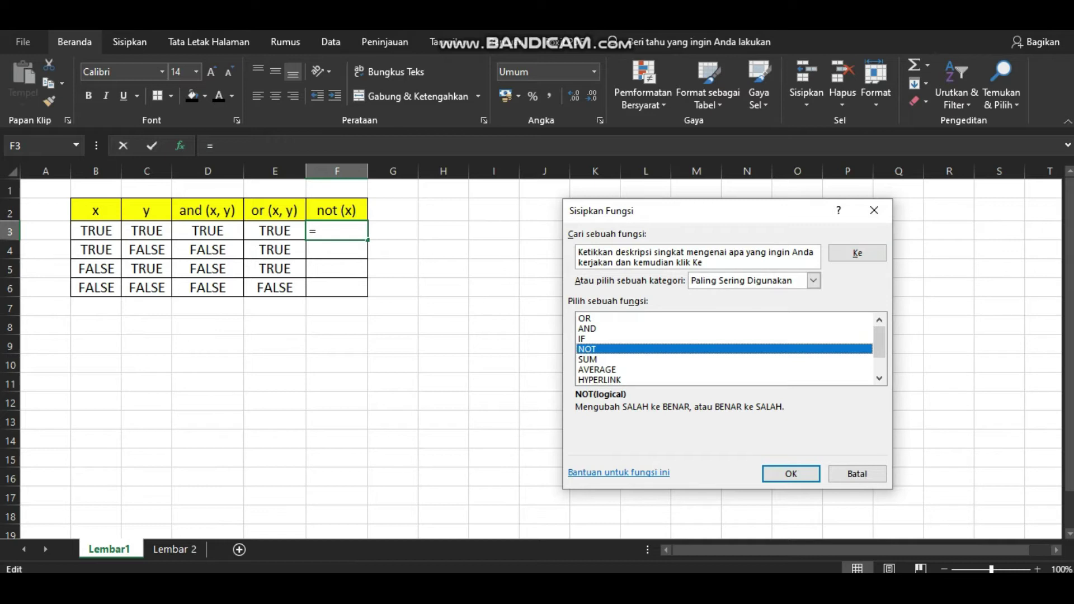
{"action": "left_click", "coordinate": [791, 474]}
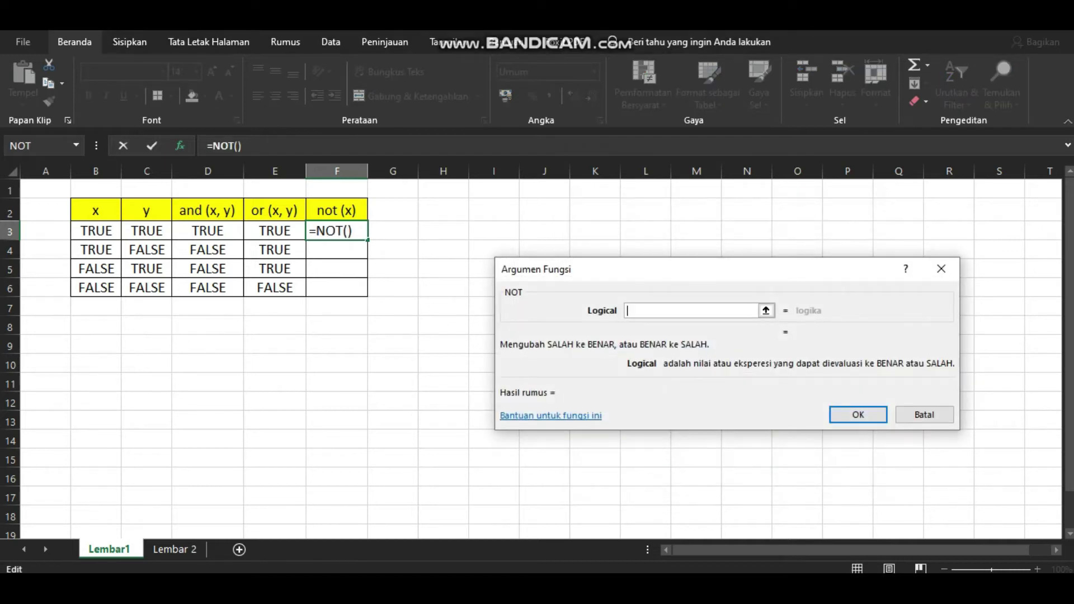
{"action": "left_click", "coordinate": [96, 231]}
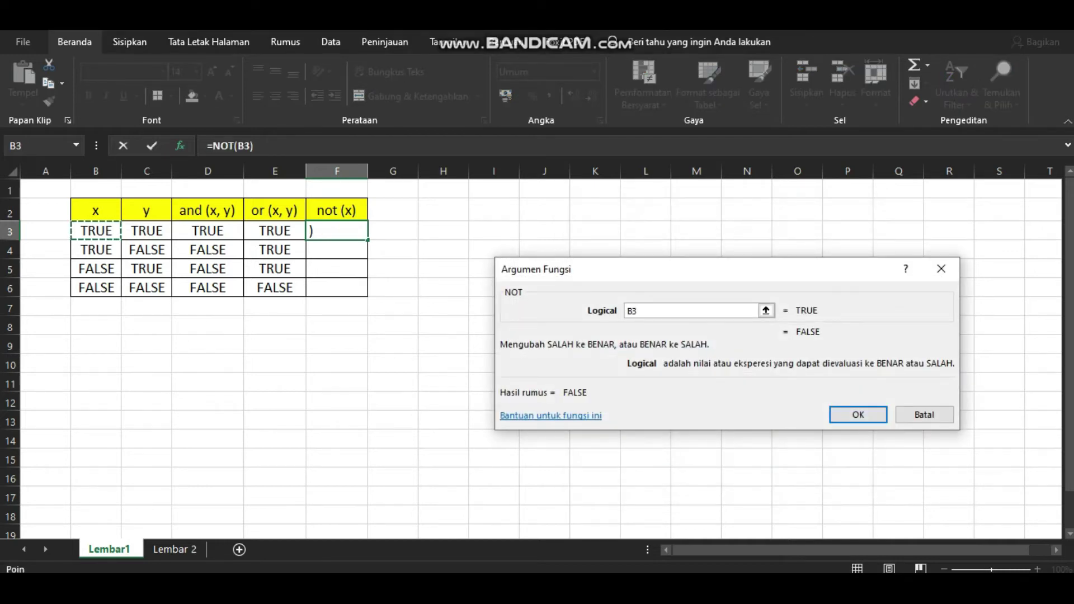
{"action": "left_click", "coordinate": [859, 415]}
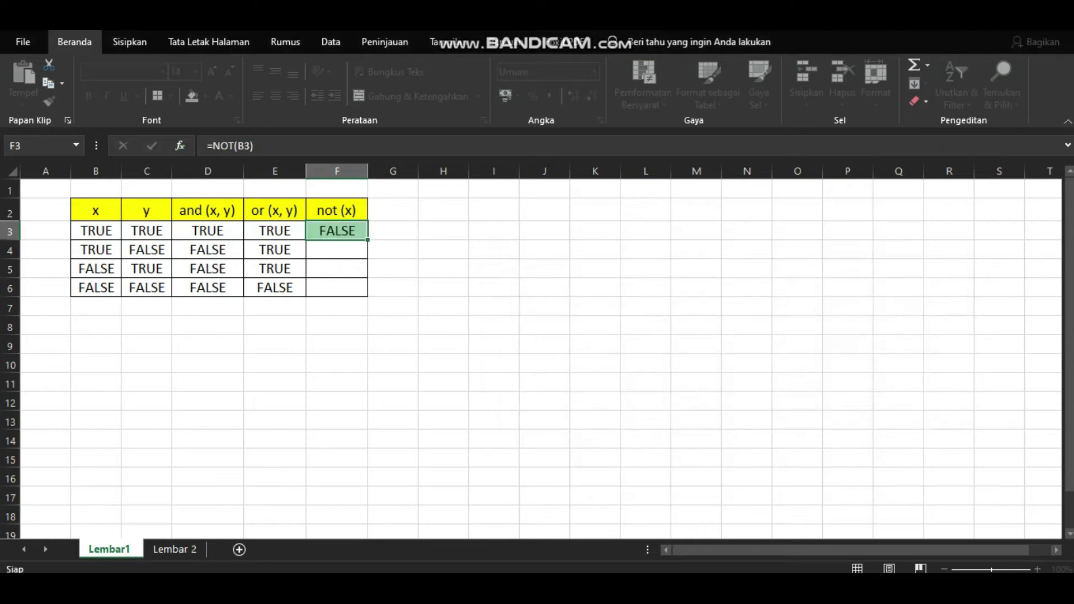
{"action": "left_click_drag", "start_coordinate": [368, 240], "coordinate": [367, 297]}
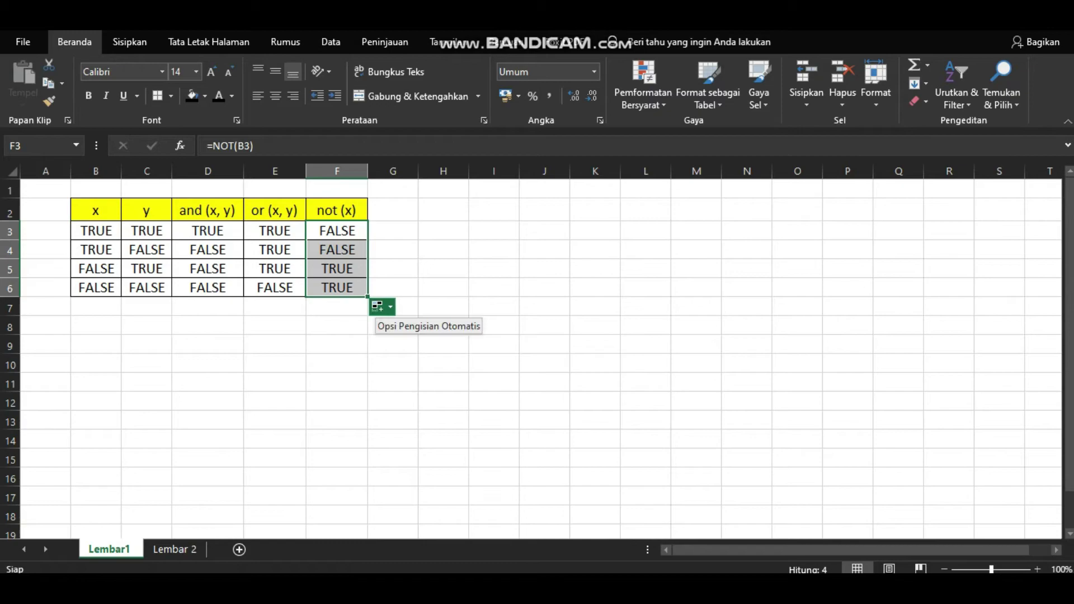
On the Lembar 2 sheet, start an AND formula in E5 with C5>=75 as the first condition.
{"action": "key", "text": "ctrl+Page_Down"}
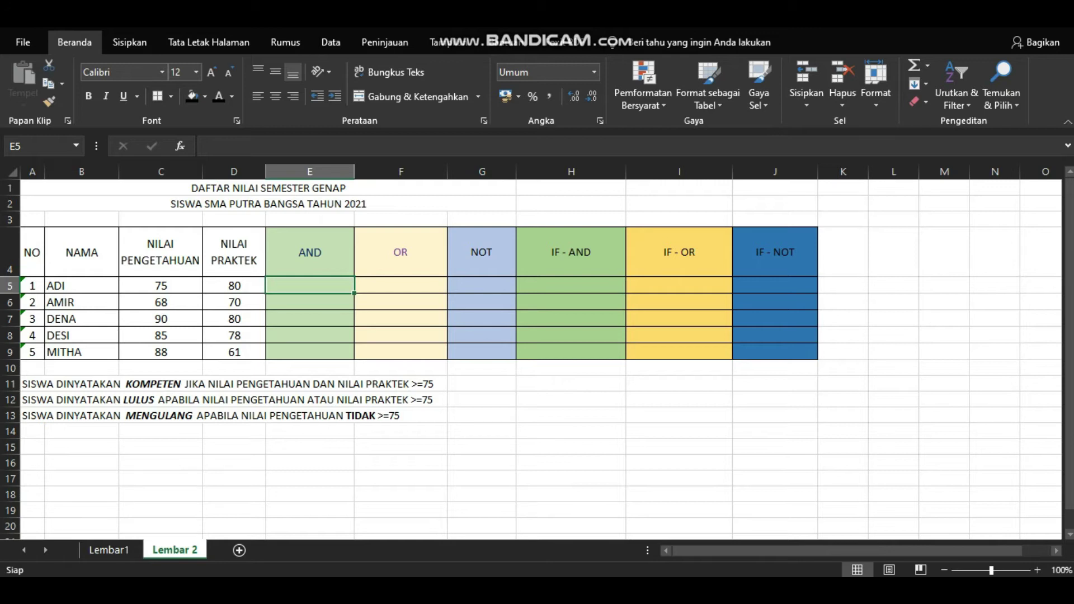
{"action": "scroll", "coordinate": [537, 359], "scroll_direction": "down", "scroll_amount": 1}
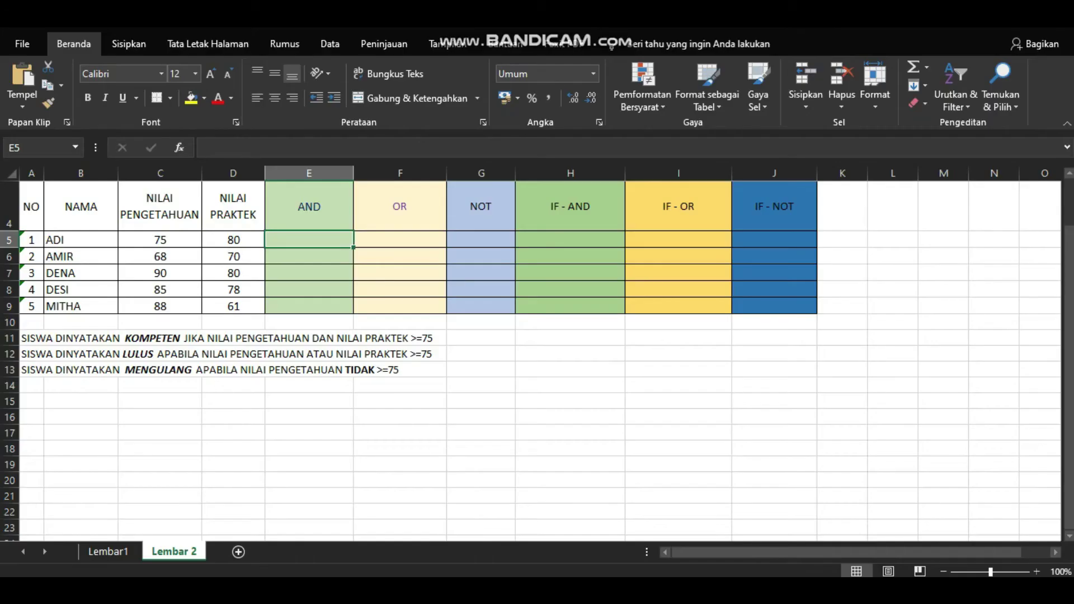
{"action": "type", "text": "="}
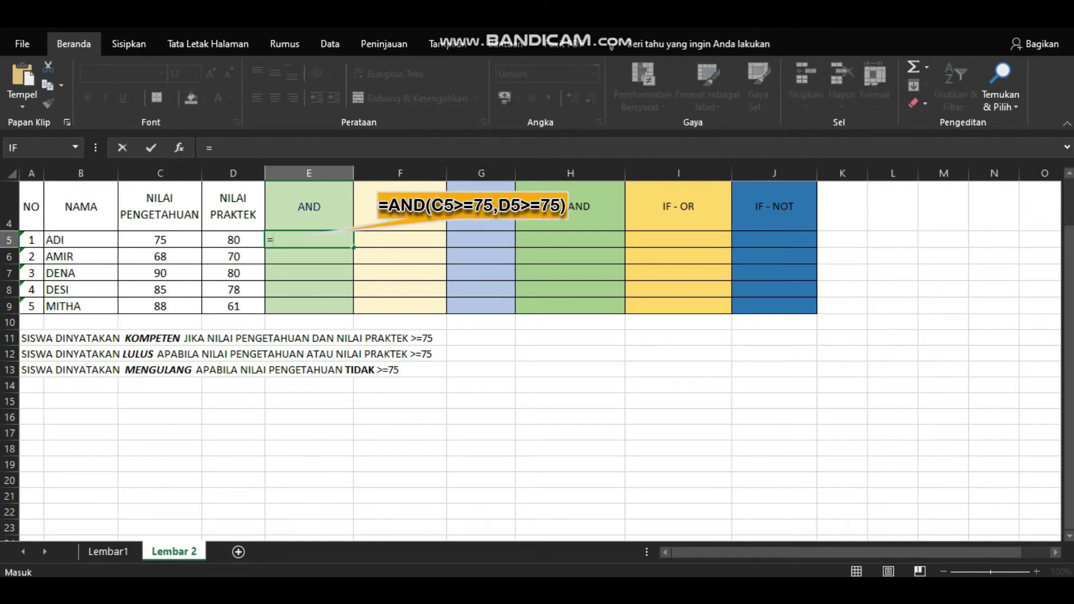
{"action": "type", "text": "AND"}
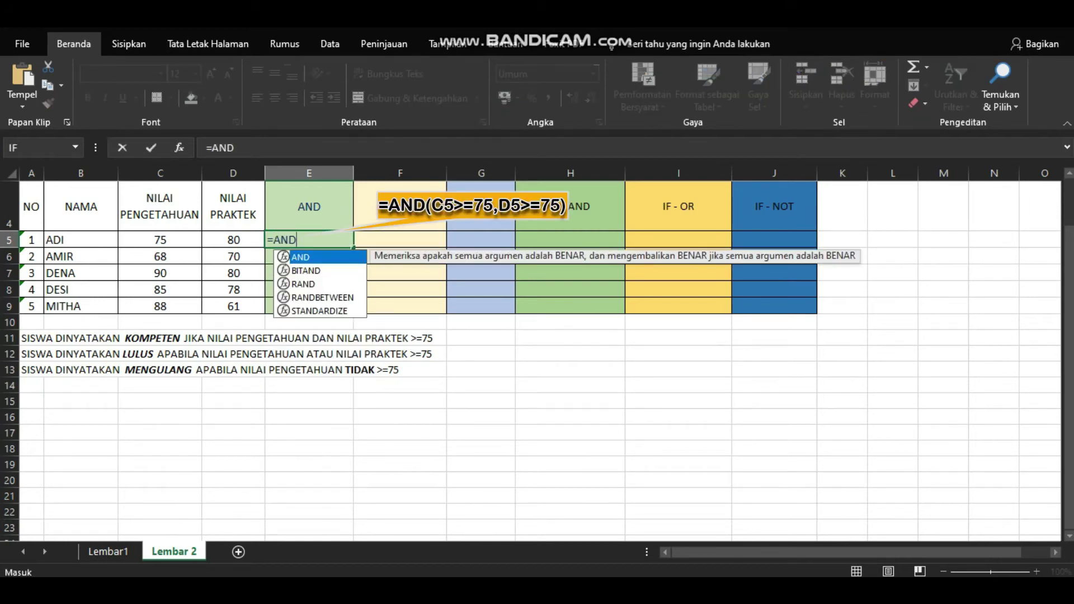
{"action": "type", "text": "("}
{"action": "left_click", "coordinate": [160, 240]}
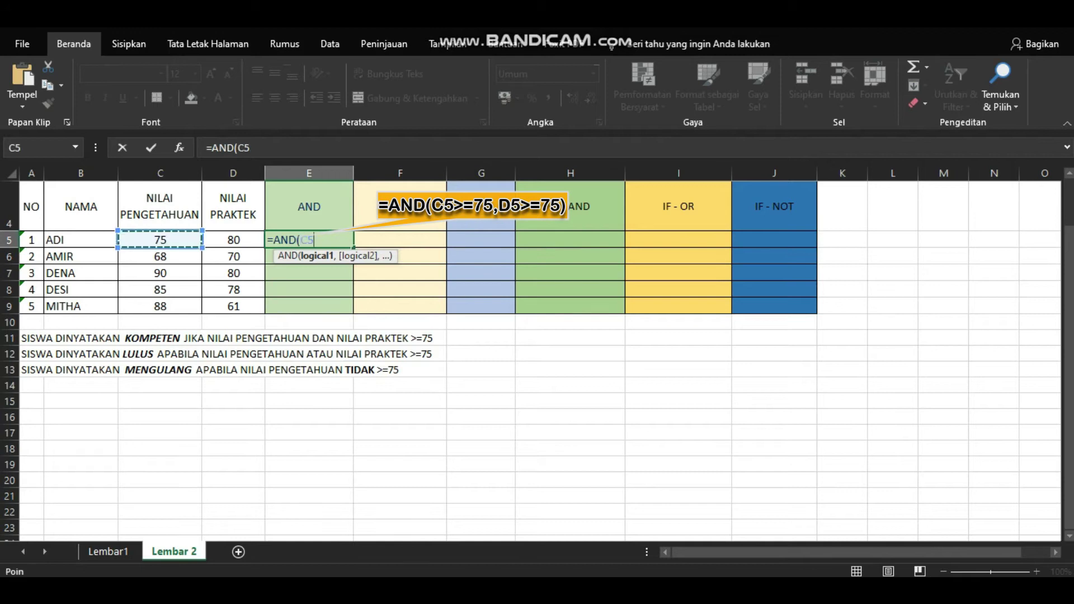
{"action": "type", "text": ">"}
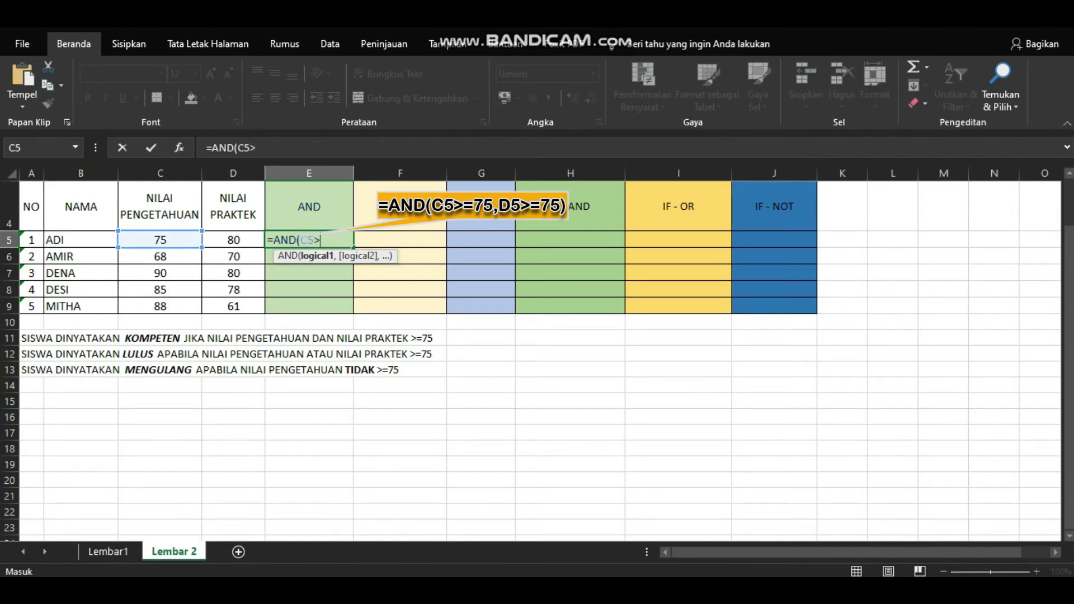
{"action": "type", "text": "="}
{"action": "type", "text": "75,"}
Complete the AND formula in E5 with the condition D5>=75, and fill it down through E9.
{"action": "left_click", "coordinate": [233, 240]}
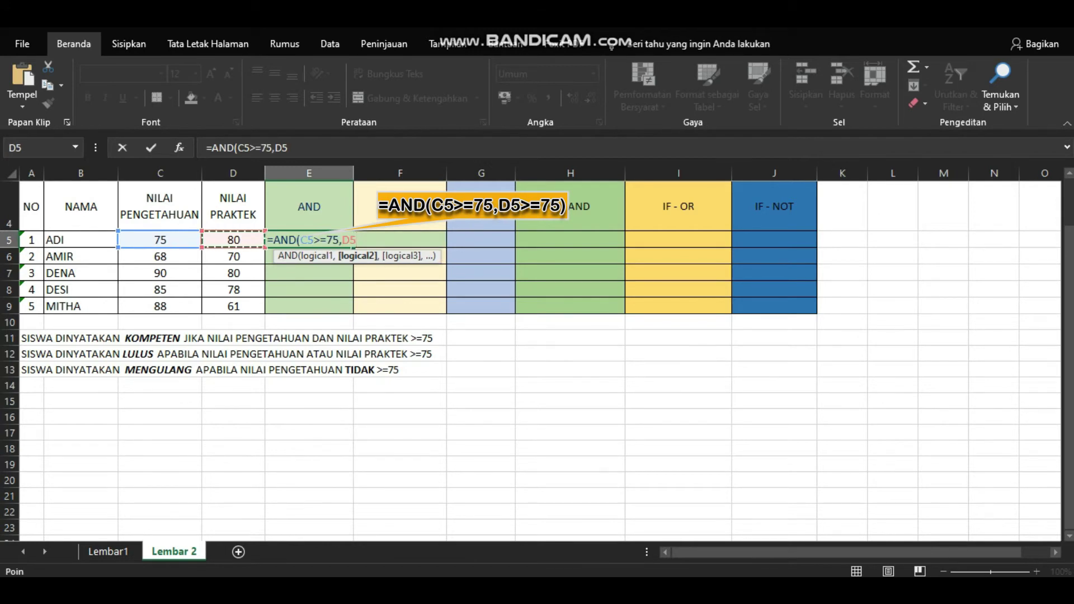
{"action": "type", "text": ">"}
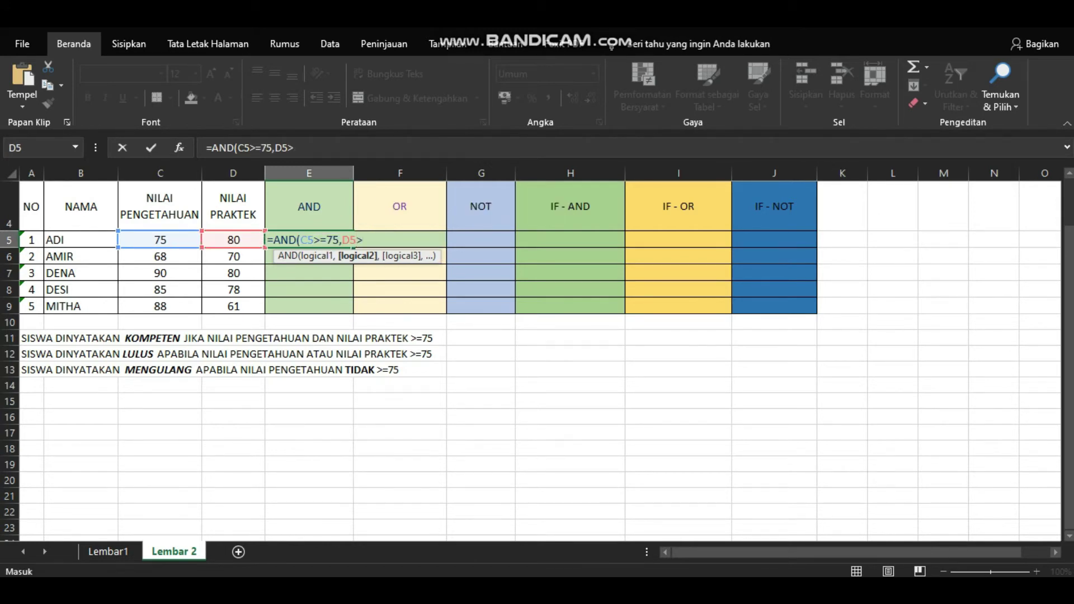
{"action": "type", "text": "=75)"}
{"action": "key", "text": "Return"}
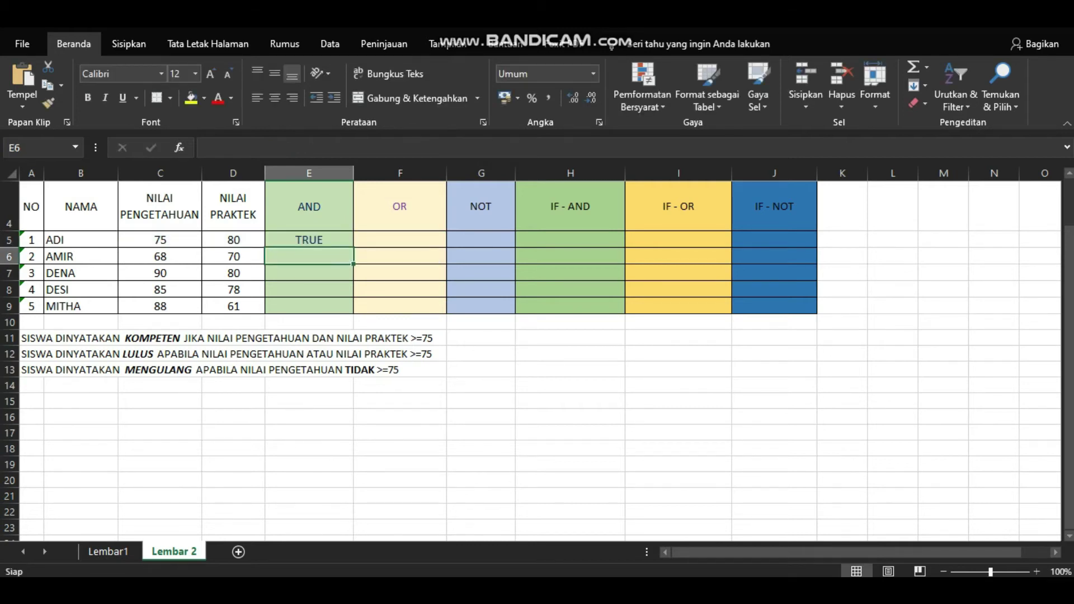
{"action": "left_click", "coordinate": [308, 240]}
{"action": "left_click_drag", "start_coordinate": [353, 247], "coordinate": [351, 306]}
Start an OR formula in F5 with C5>=75 as the first condition.
{"action": "left_click", "coordinate": [400, 240]}
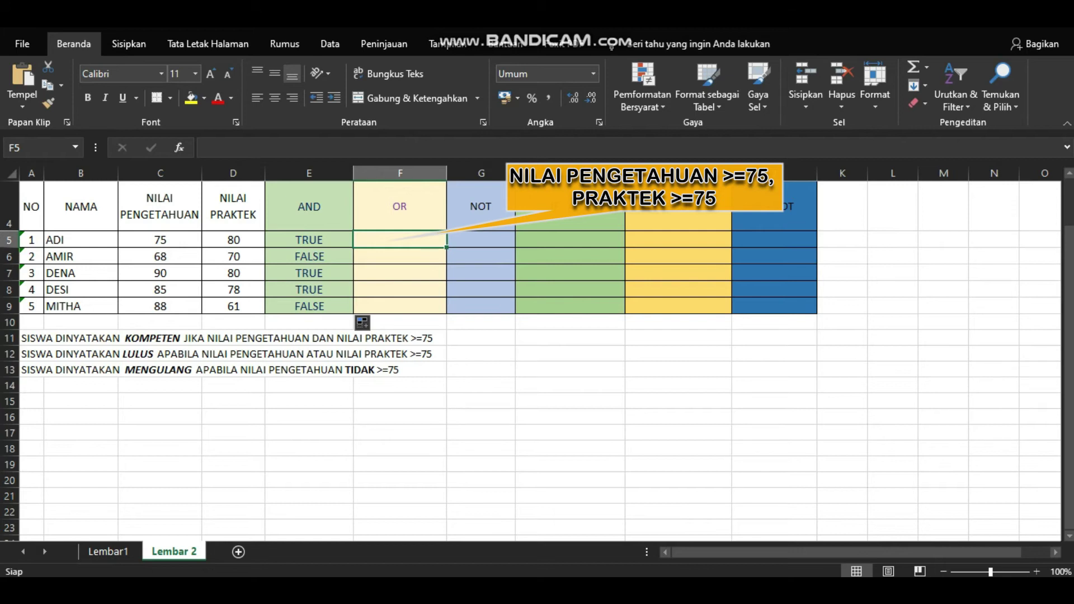
{"action": "type", "text": "="}
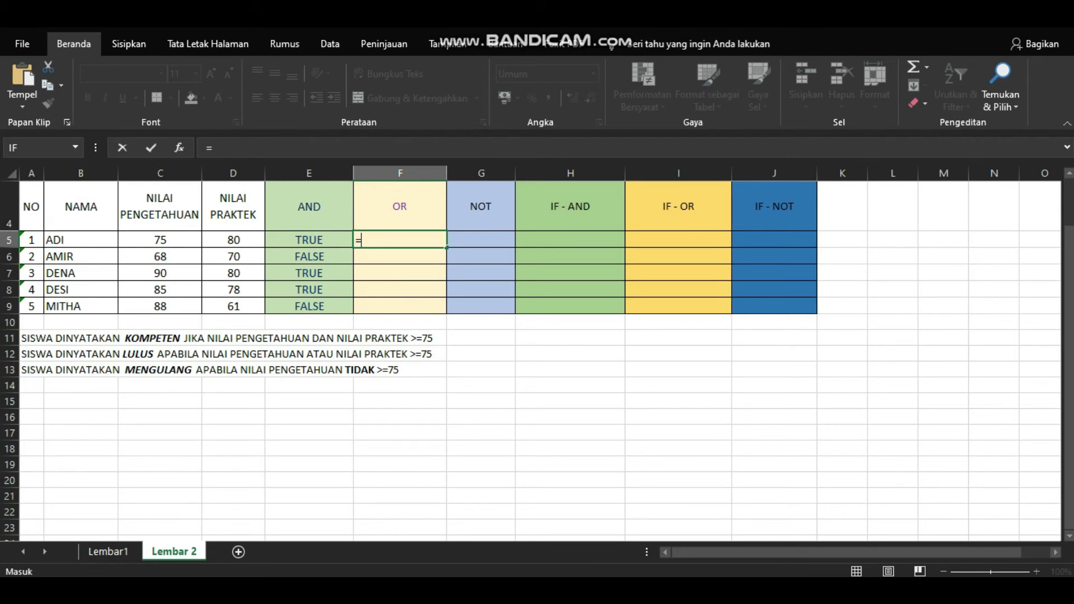
{"action": "type", "text": "OR("}
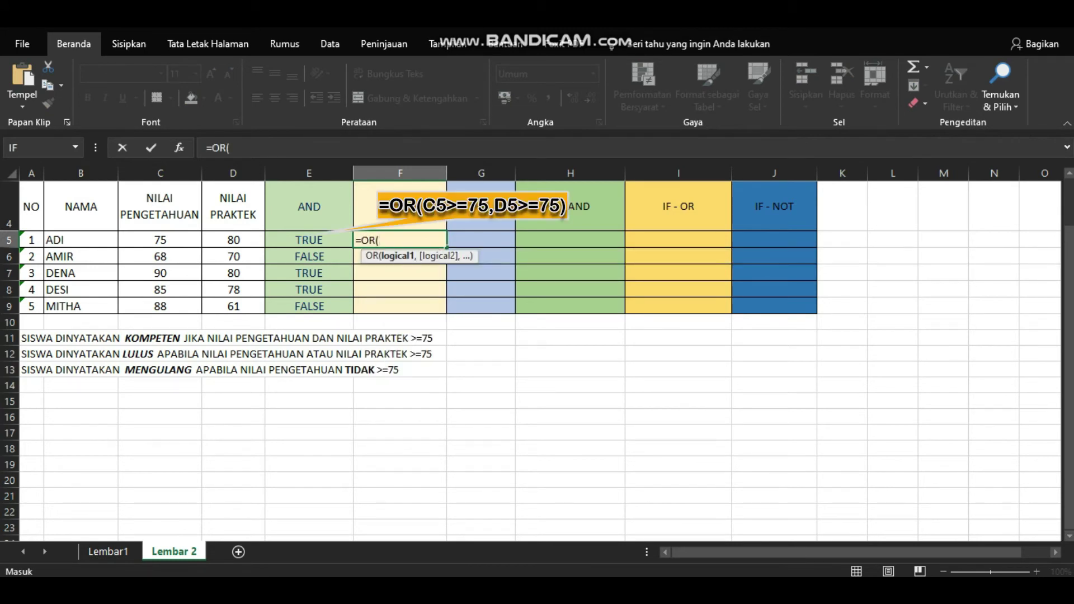
{"action": "left_click", "coordinate": [160, 240]}
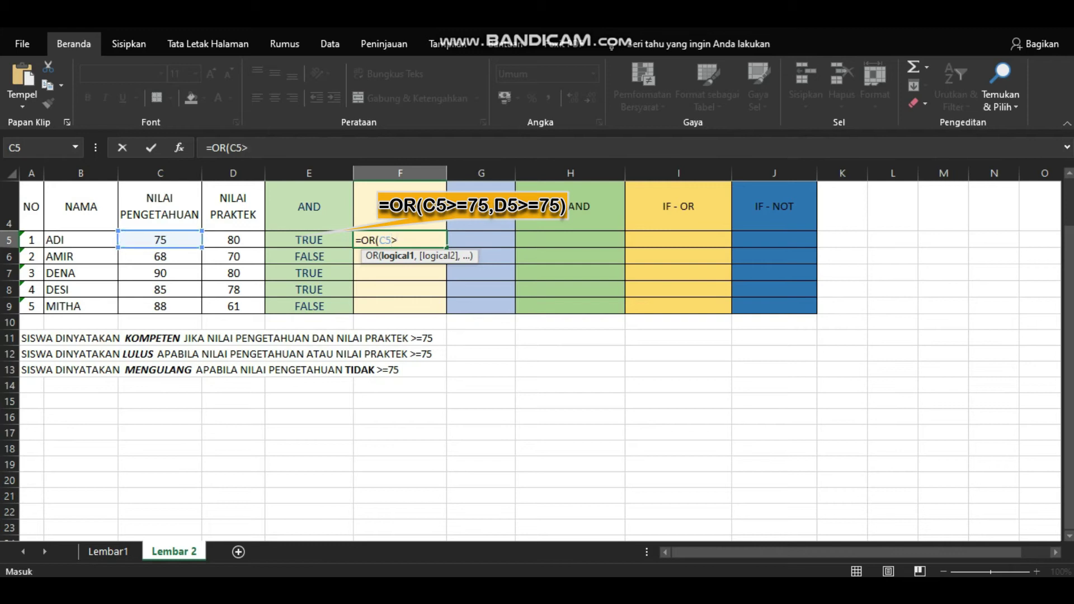
{"action": "type", "text": "-"}
{"action": "type", "text": "="}
{"action": "type", "text": "75"}
{"action": "type", "text": ","}
Complete the OR formula in F5 with the condition D5>=75, and fill it down through F9.
{"action": "left_click", "coordinate": [233, 240]}
{"action": "type", "text": ">=75"}
{"action": "key", "text": "Return"}
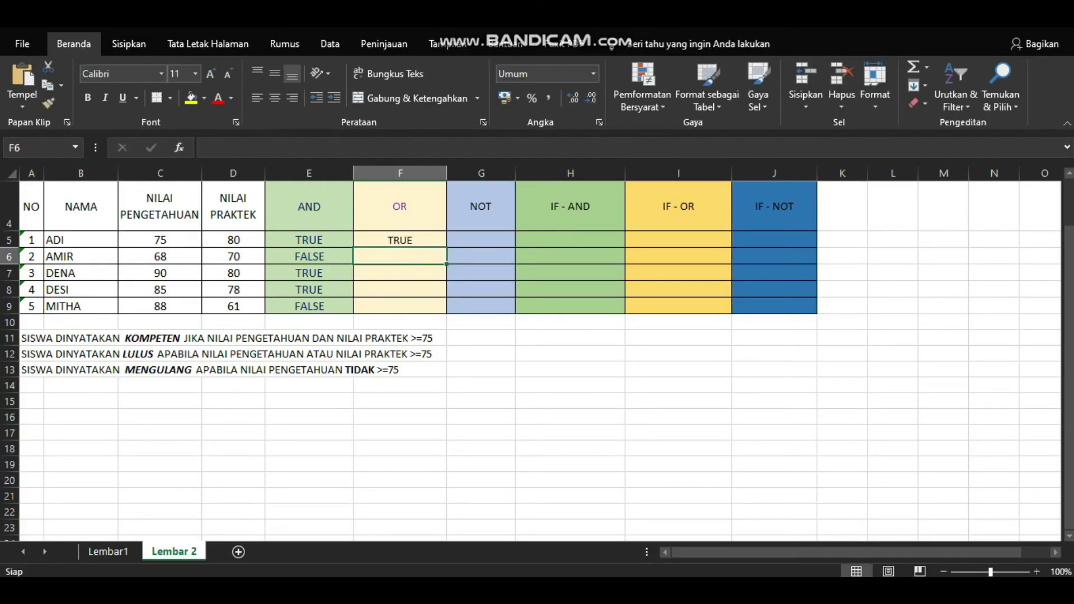
{"action": "left_click", "coordinate": [400, 240]}
{"action": "left_click_drag", "start_coordinate": [447, 248], "coordinate": [446, 314]}
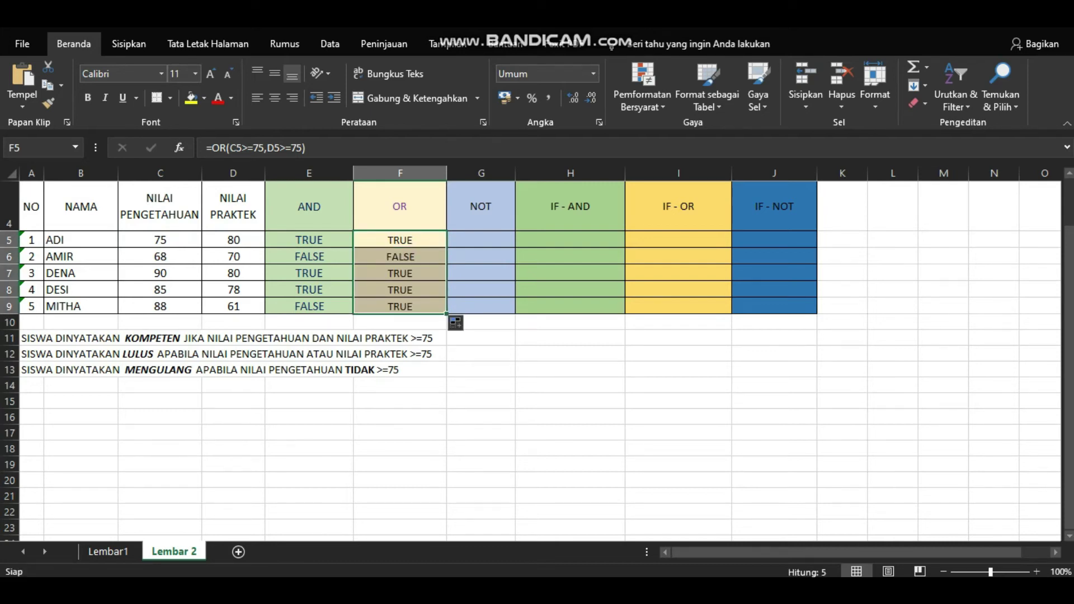
Enter =NOT(C5>=75) in G5 and fill the formula down through G9.
{"action": "left_click", "coordinate": [481, 240]}
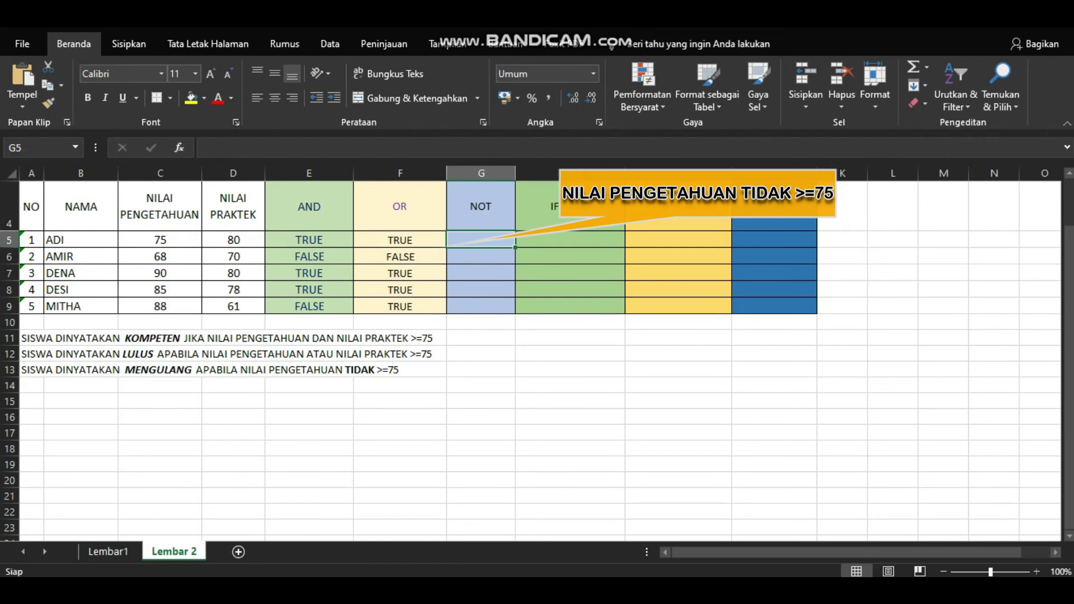
{"action": "type", "text": "=NOT"}
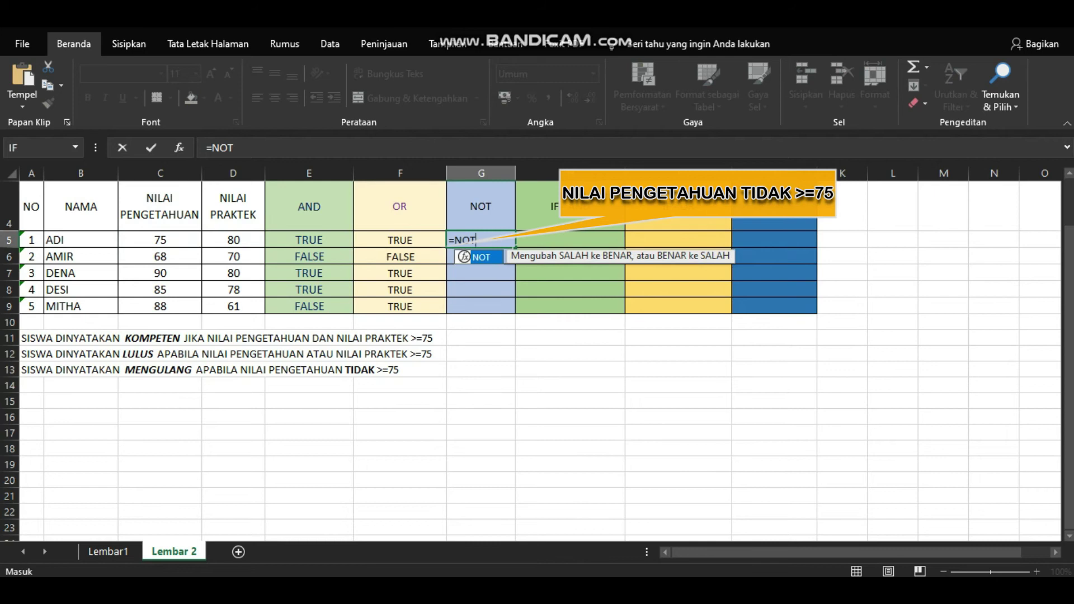
{"action": "type", "text": "("}
{"action": "left_click", "coordinate": [160, 240]}
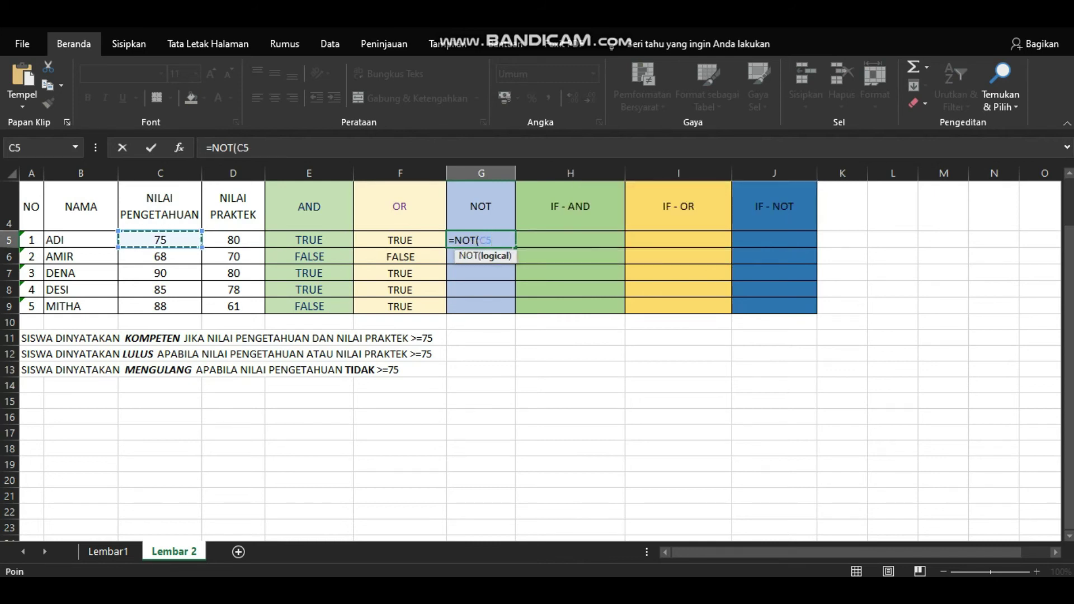
{"action": "type", "text": ">"}
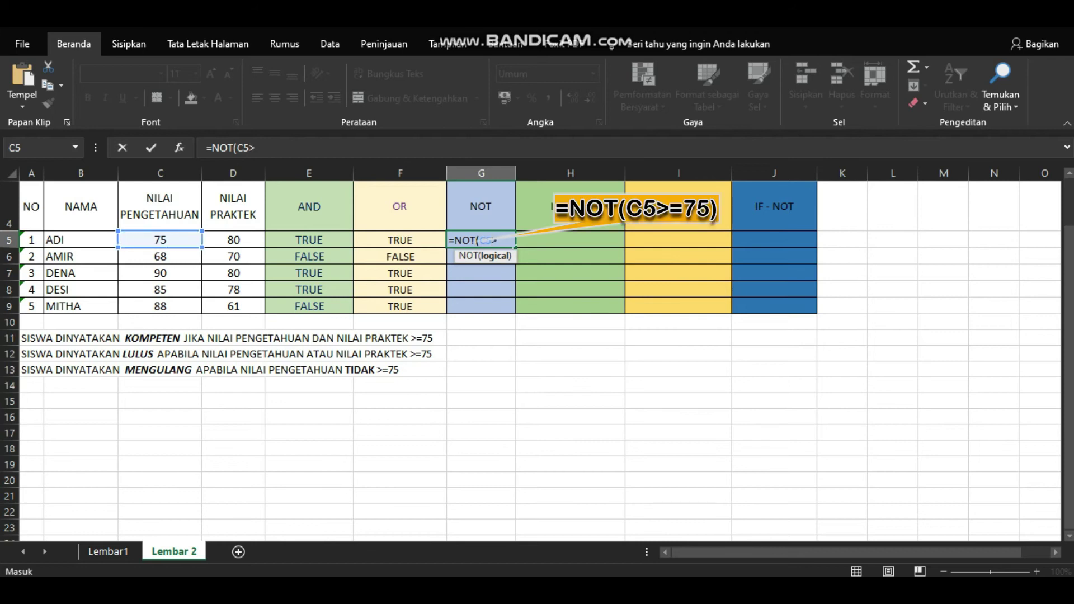
{"action": "type", "text": "=75)"}
{"action": "key", "text": "Return"}
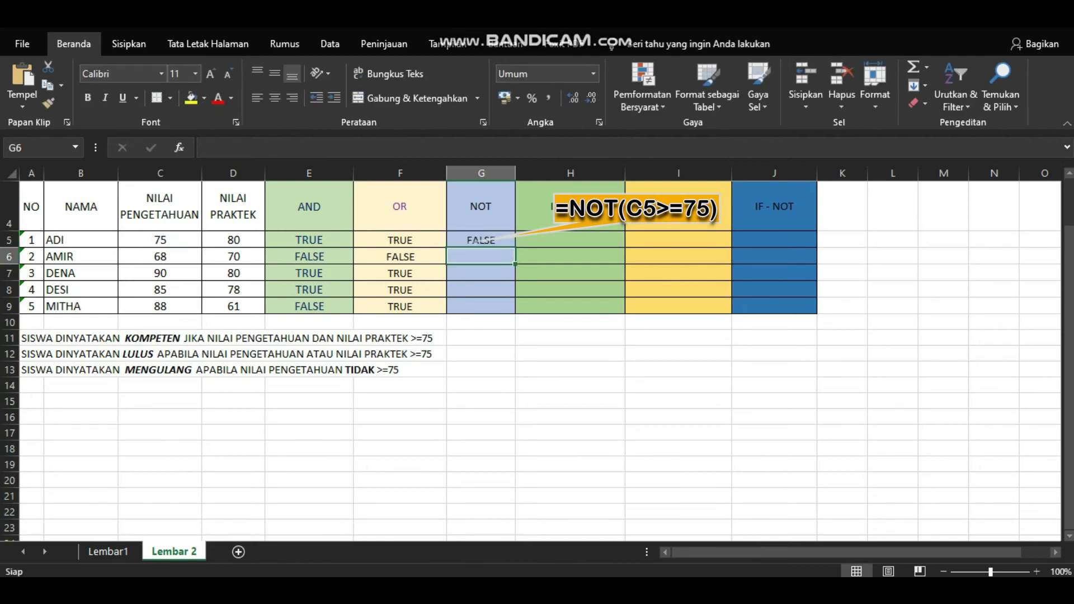
{"action": "left_click", "coordinate": [481, 240]}
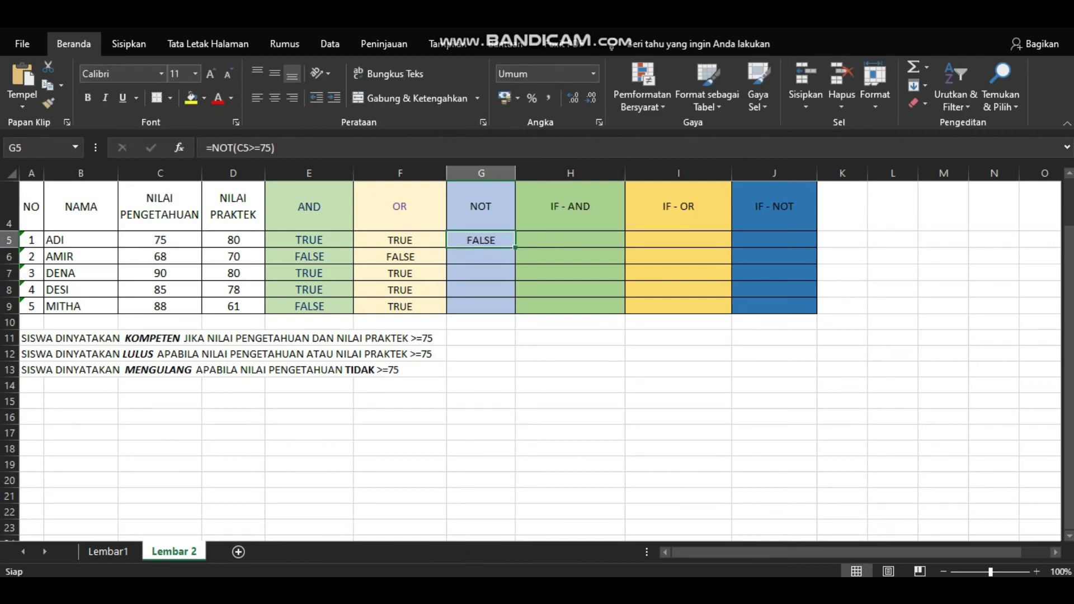
{"action": "left_click_drag", "start_coordinate": [515, 247], "coordinate": [515, 311]}
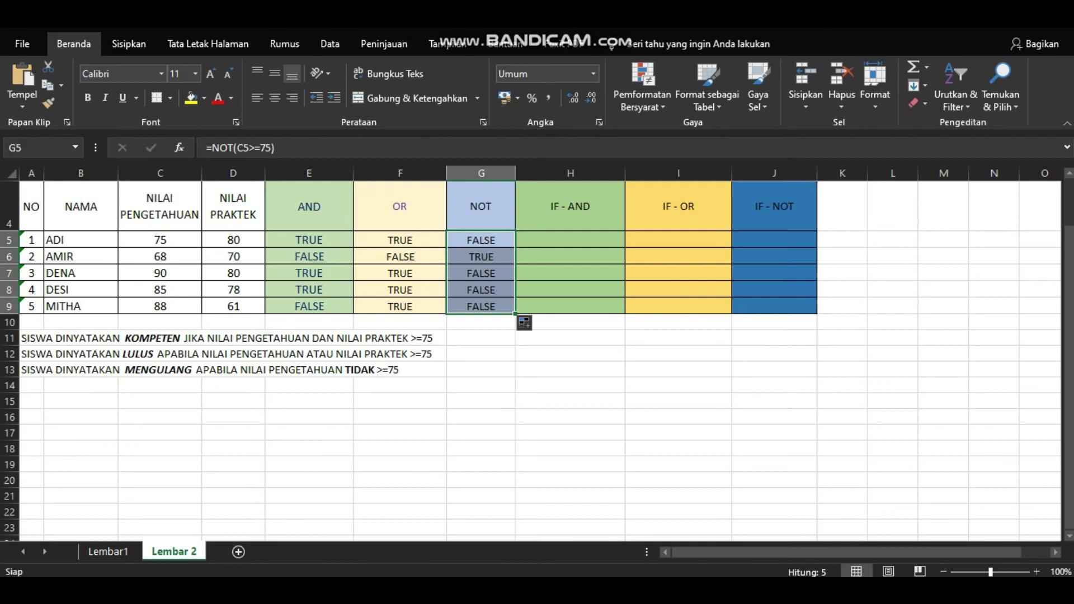
Start an IF formula with a nested AND in H5, using C5>=75 as the first condition.
{"action": "left_click", "coordinate": [570, 240]}
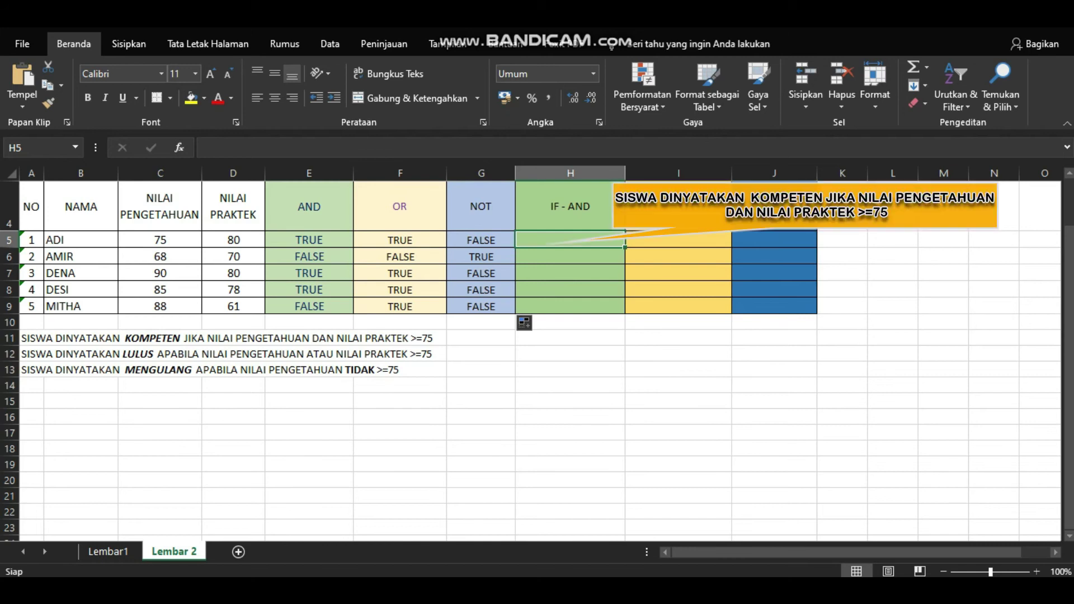
{"action": "type", "text": "=IF"}
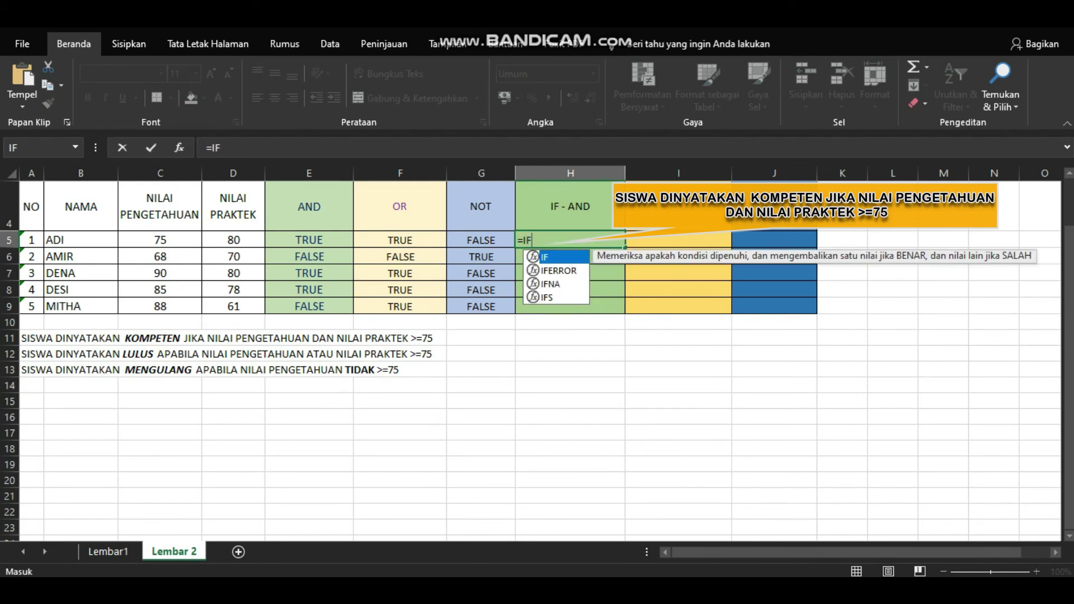
{"action": "type", "text": "(AND"}
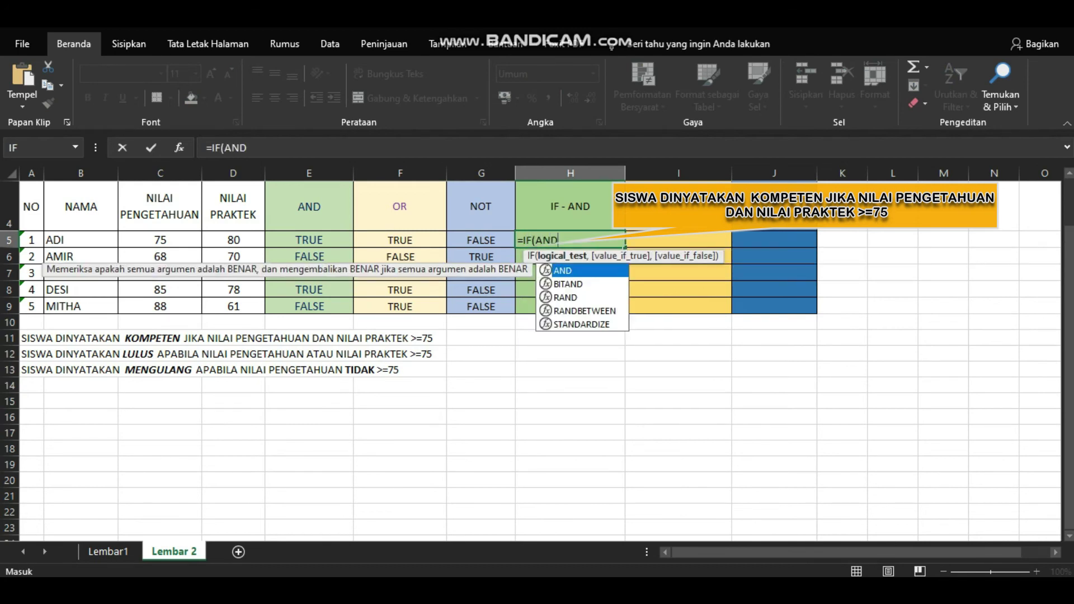
{"action": "type", "text": "("}
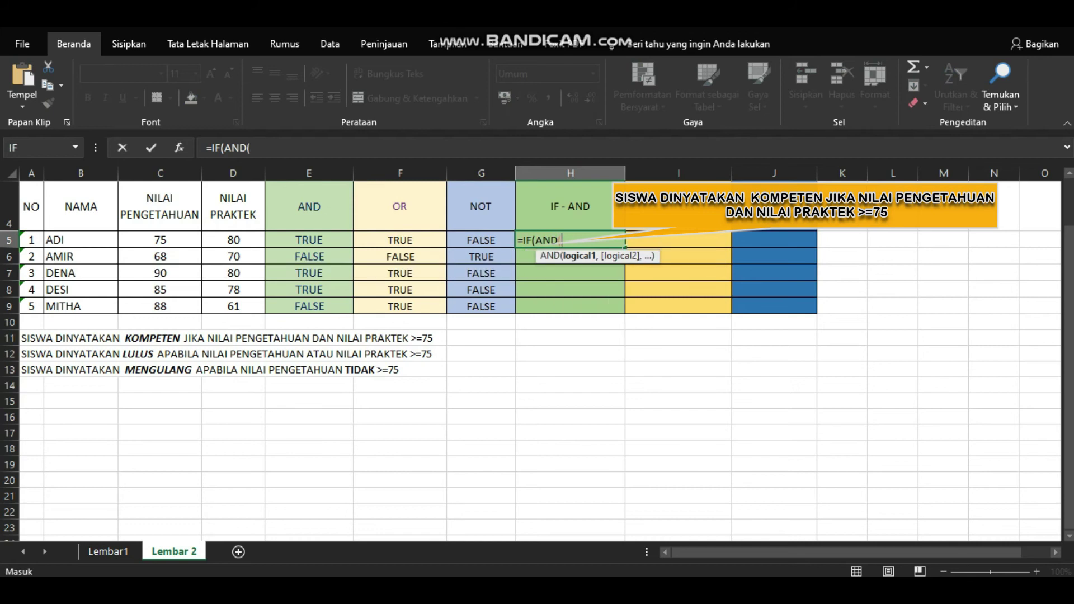
{"action": "left_click", "coordinate": [160, 240]}
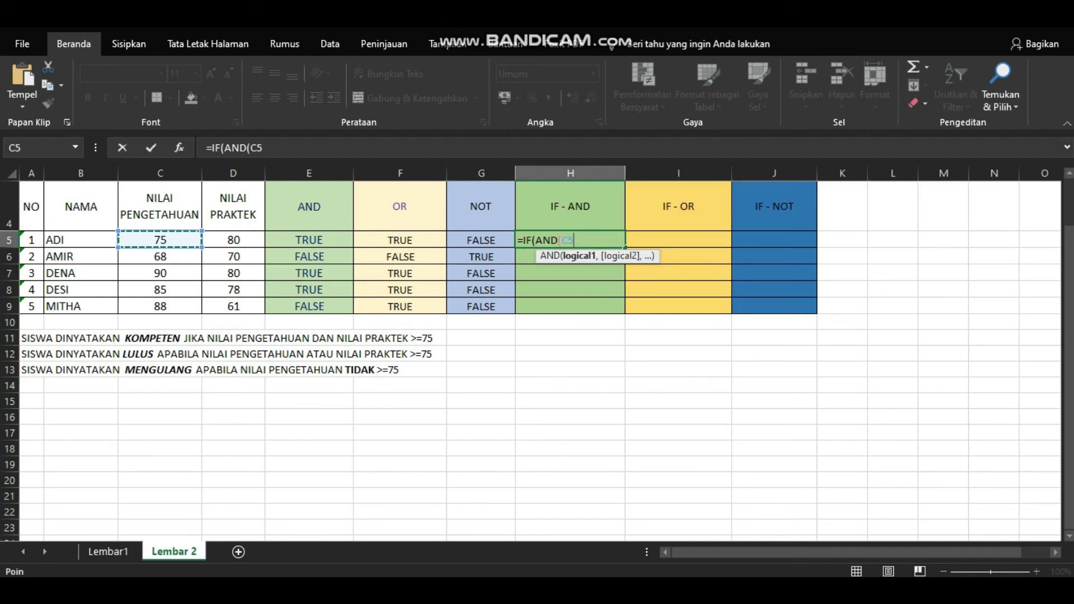
{"action": "type", "text": ">="}
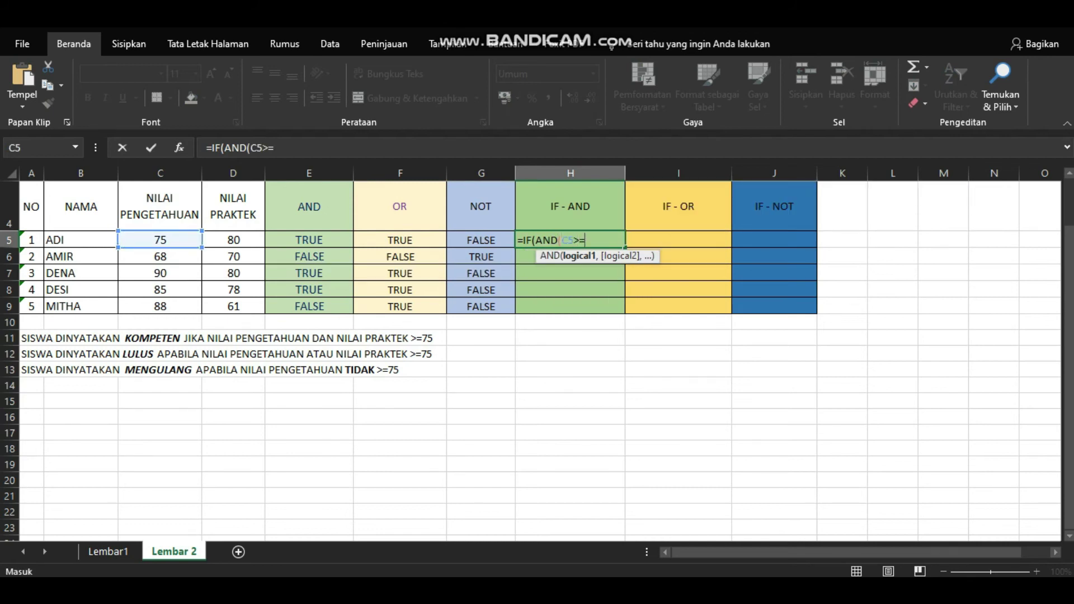
{"action": "type", "text": "75"}
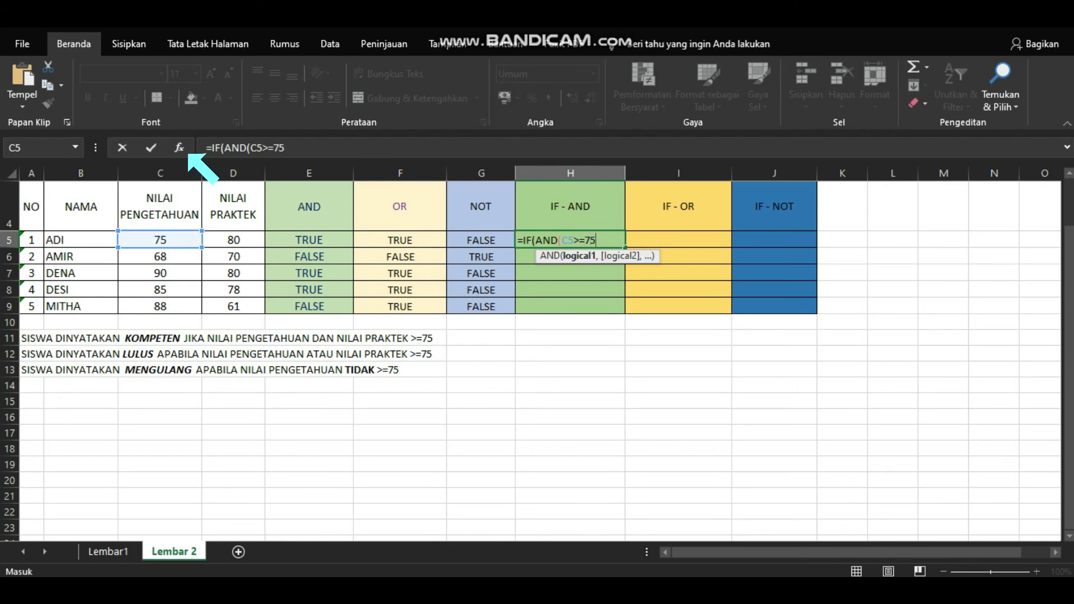
{"action": "type", "text": ","}
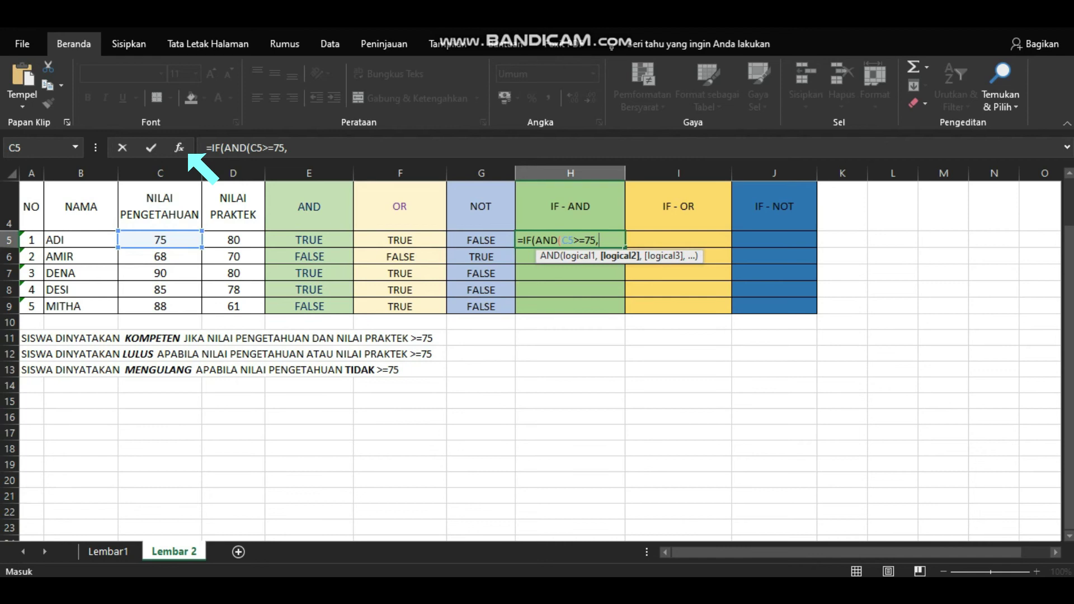
Add D5>=75 as the second AND condition in the H5 formula and close the AND function.
{"action": "left_click", "coordinate": [233, 257]}
{"action": "left_click", "coordinate": [233, 240]}
{"action": "type", "text": ">-"}
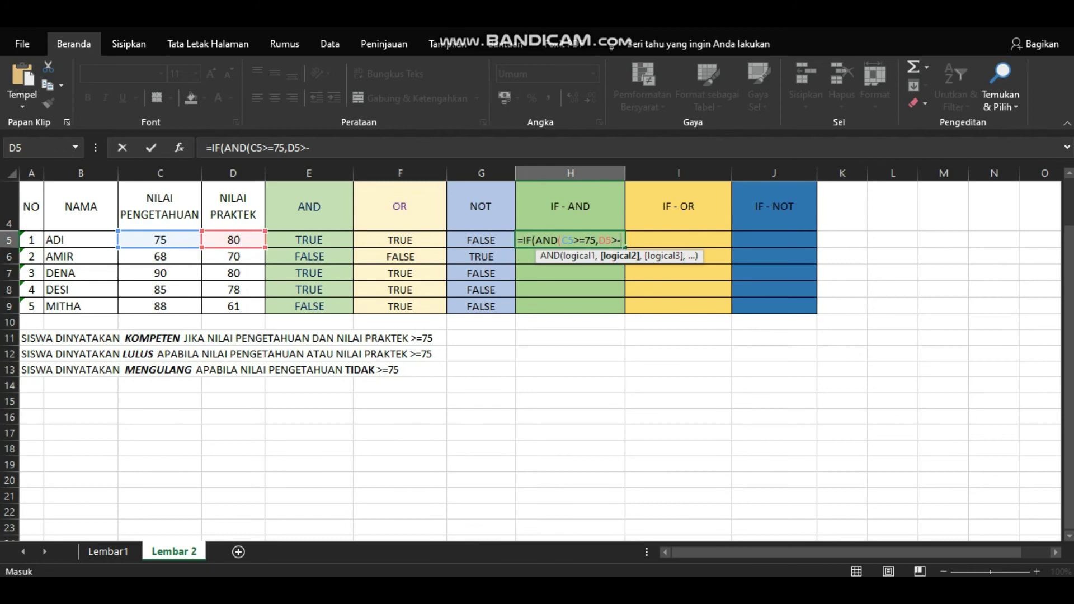
{"action": "key", "text": "BackSpace"}
{"action": "type", "text": "=75"}
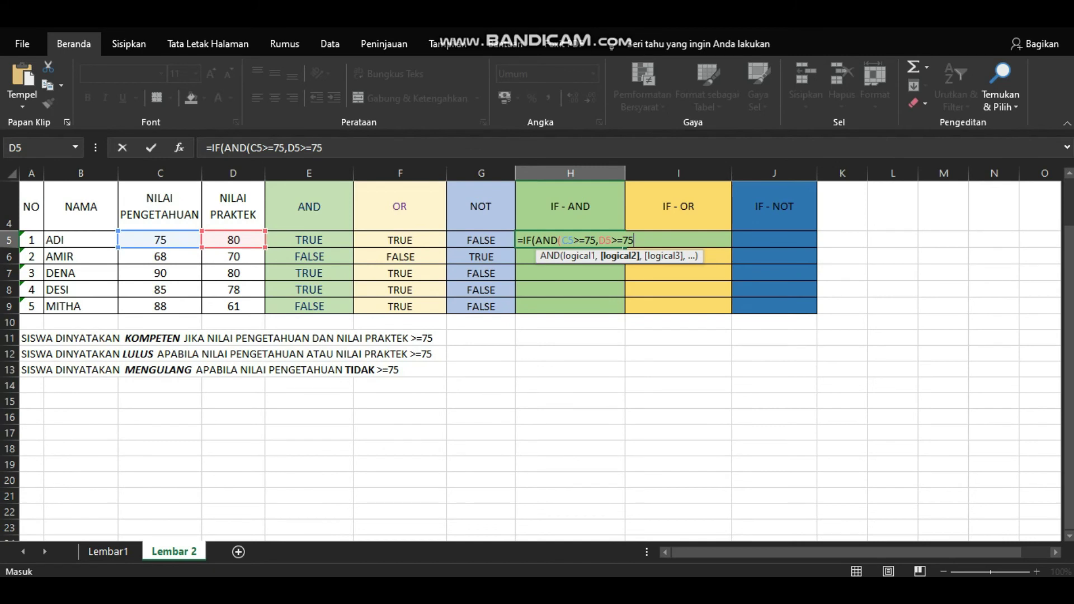
{"action": "type", "text": ")"}
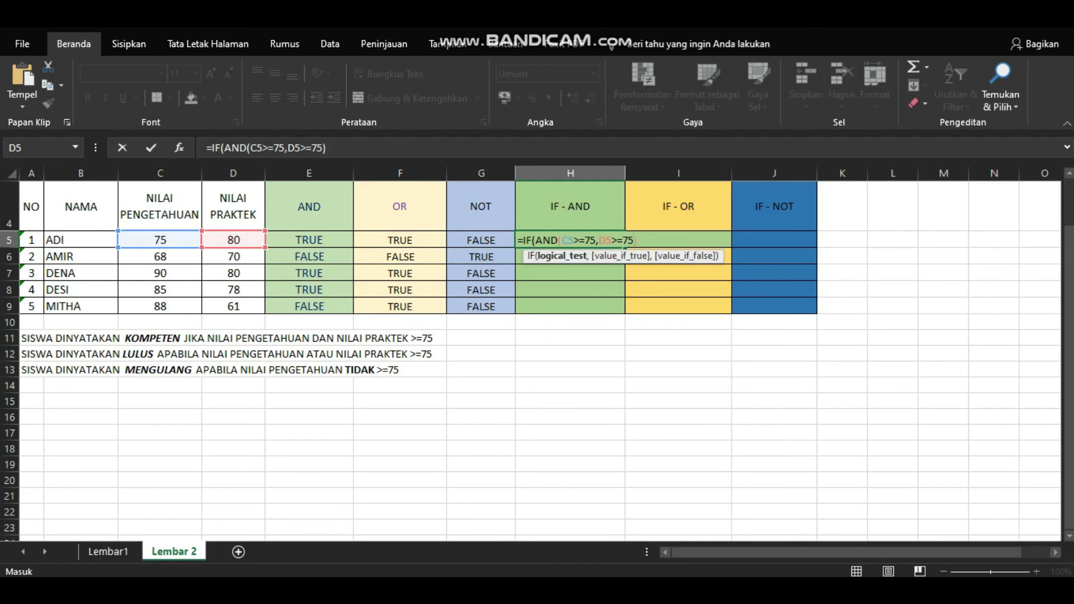
Complete the H5 formula with the results "KOMPETEN" and "TIDAK KOMPETEN", and fill it down through H9.
{"action": "type", "text": ",\""}
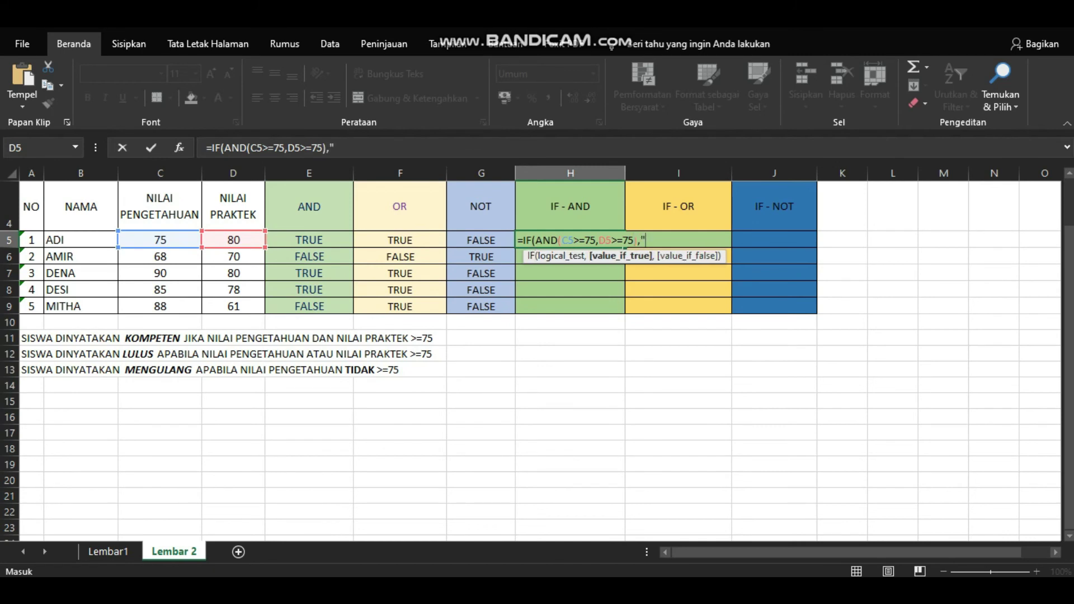
{"action": "type", "text": "KOMPETE"}
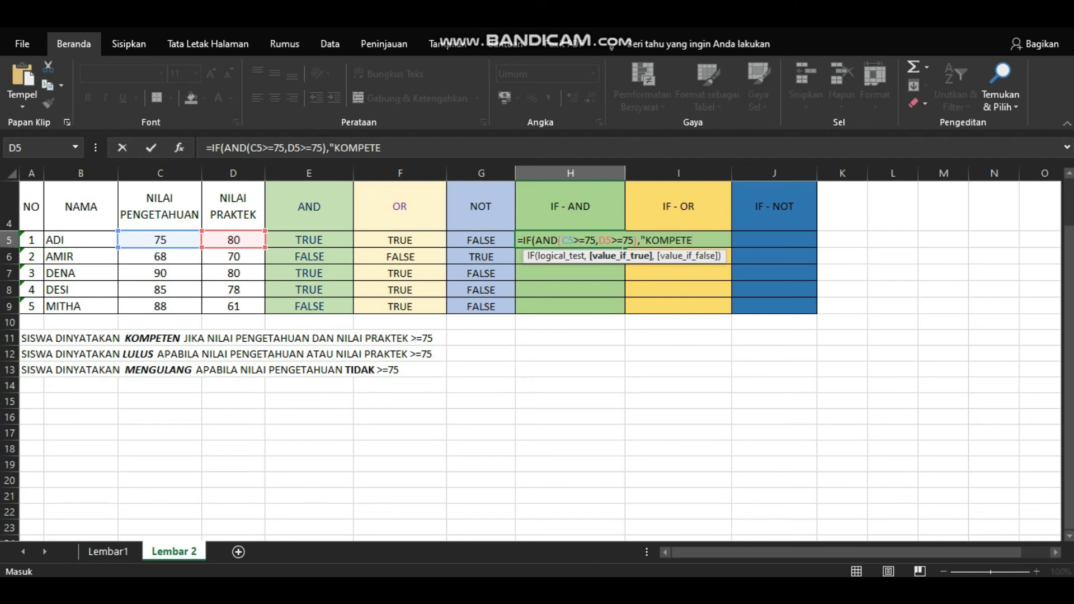
{"action": "type", "text": "N,"}
{"action": "key", "text": "BackSpace"}
{"action": "type", "text": ","}
{"action": "type", "text": "\"TID"}
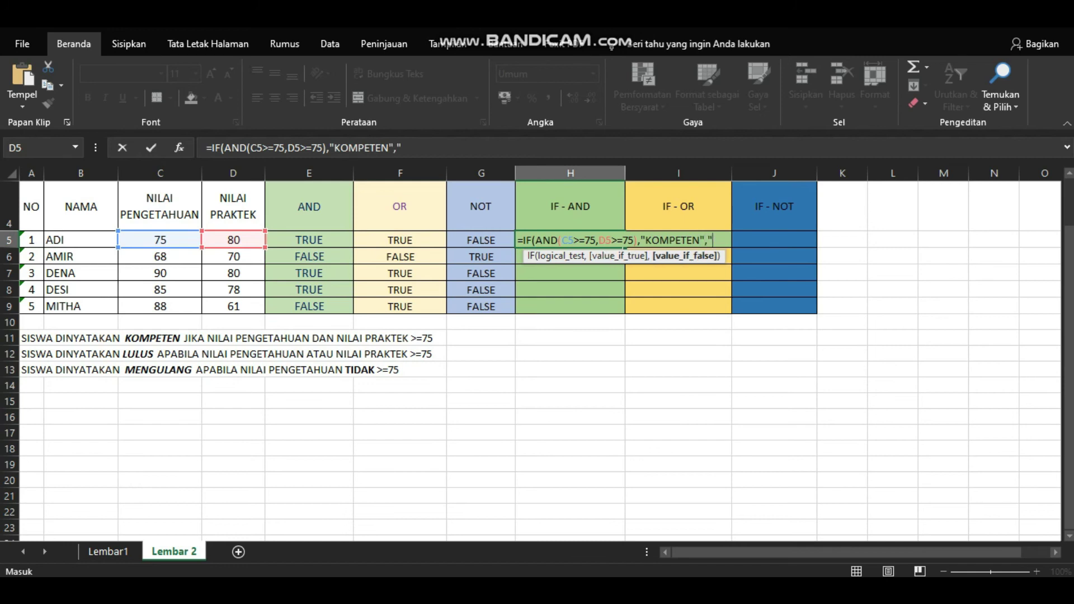
{"action": "type", "text": "AK KOMPETEN\""}
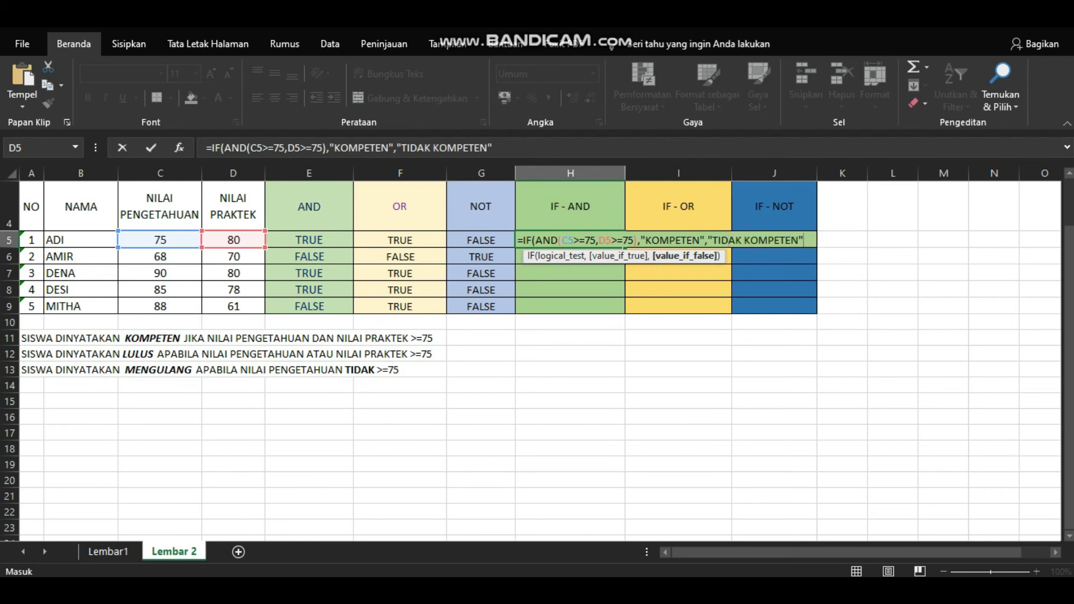
{"action": "type", "text": ")"}
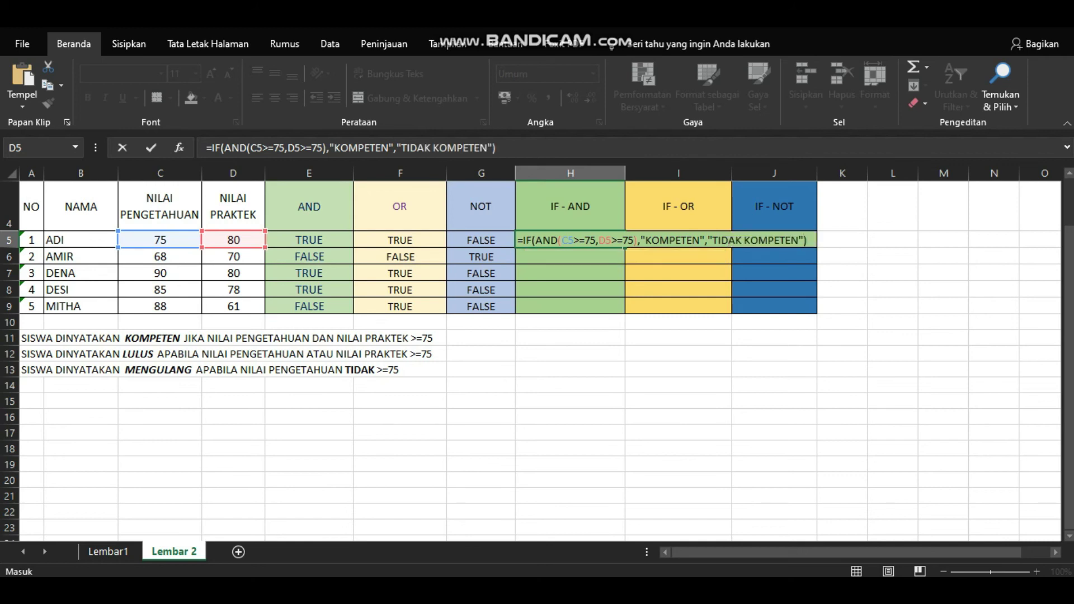
{"action": "key", "text": "Return"}
{"action": "left_click", "coordinate": [570, 241]}
{"action": "left_click_drag", "start_coordinate": [625, 247], "coordinate": [625, 311]}
Start an IF formula in I5 with the nested test OR(C5>=75,D5>=75).
{"action": "left_click", "coordinate": [678, 240]}
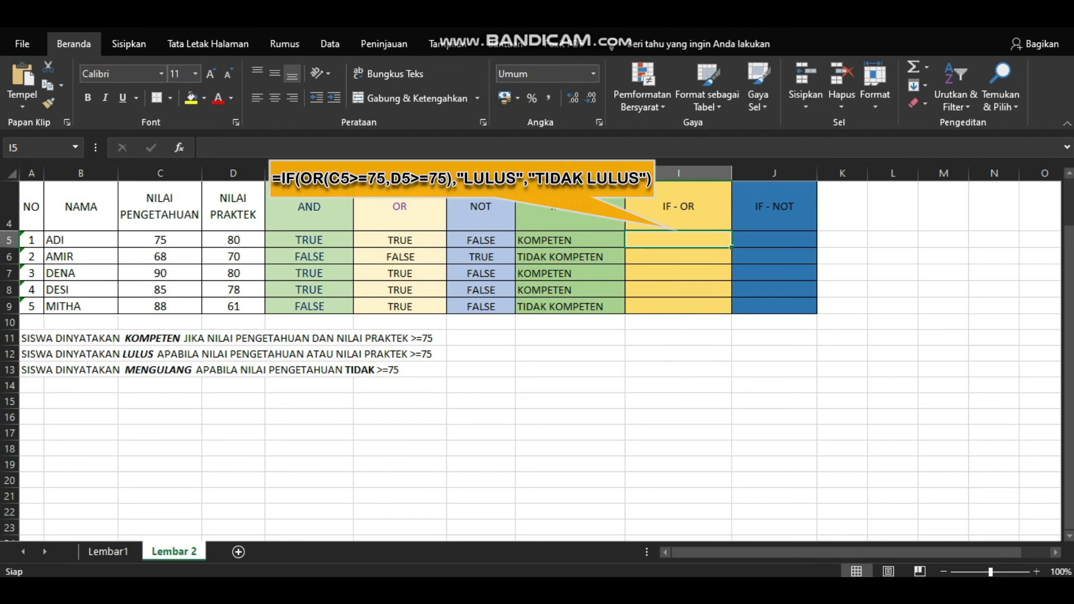
{"action": "type", "text": "=IF(O"}
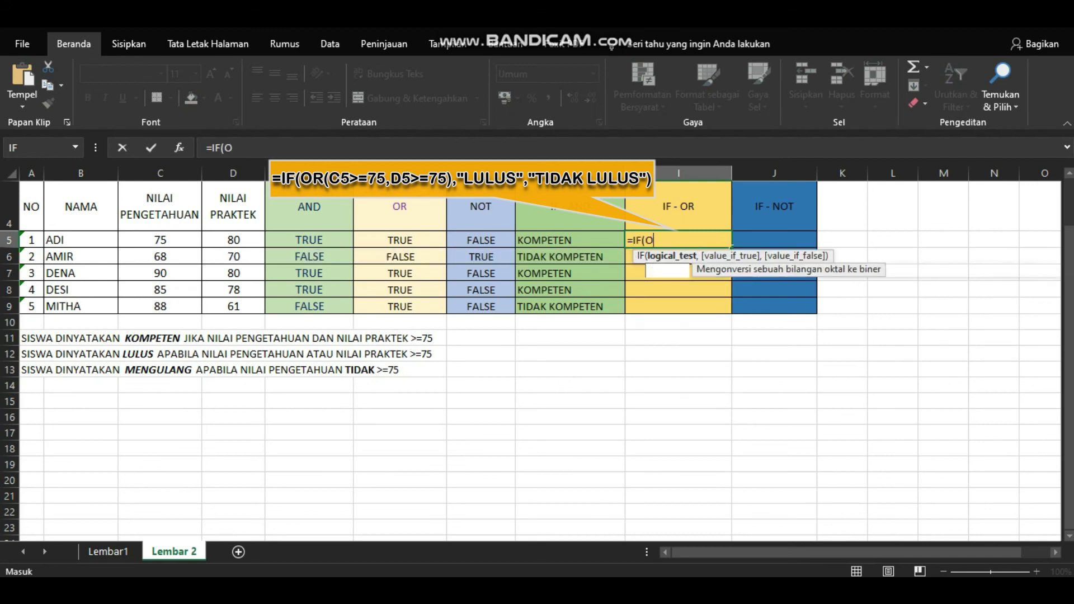
{"action": "type", "text": "R("}
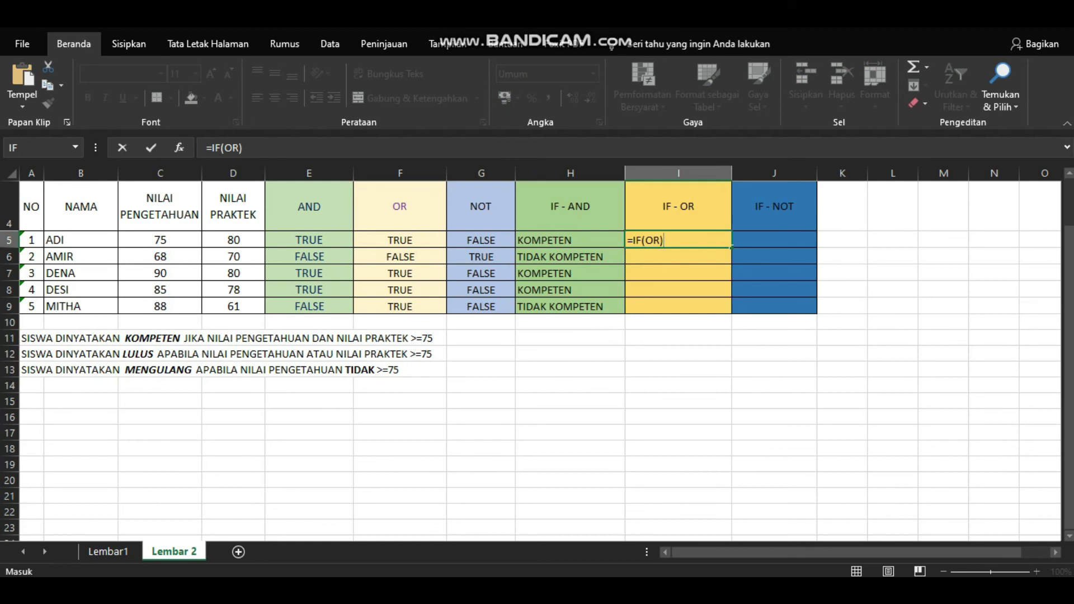
{"action": "left_click", "coordinate": [160, 240]}
{"action": "type", "text": ">=75,"}
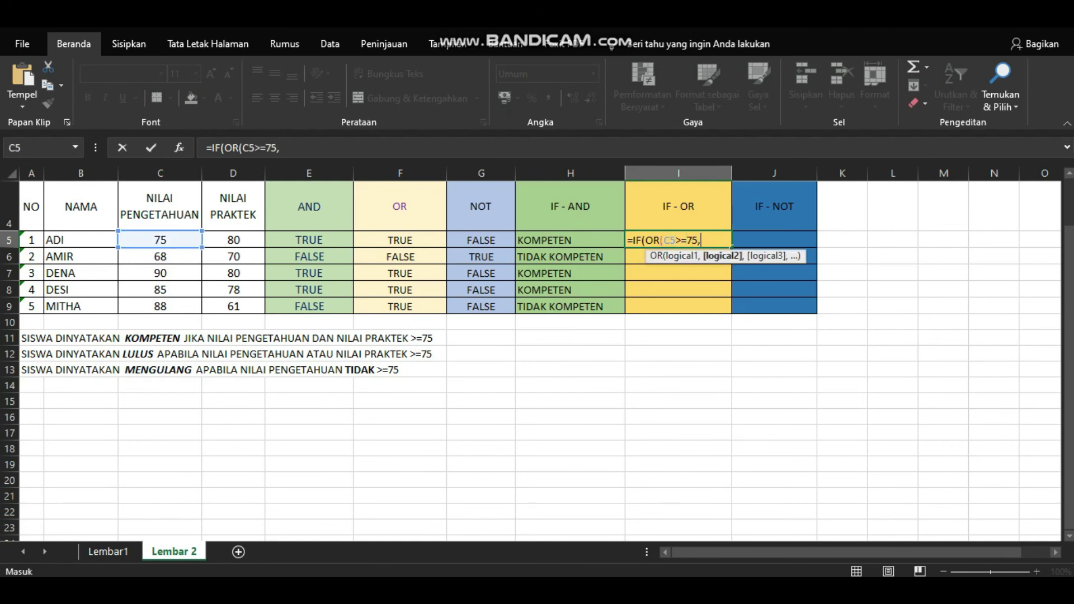
{"action": "left_click", "coordinate": [233, 240]}
{"action": "type", "text": ">="}
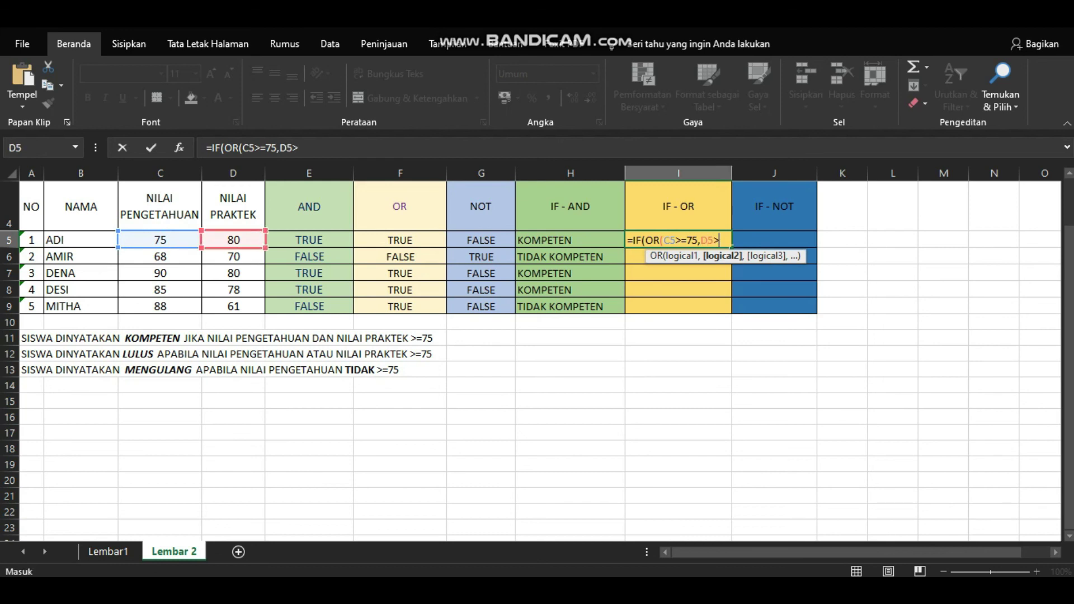
{"action": "type", "text": "75"}
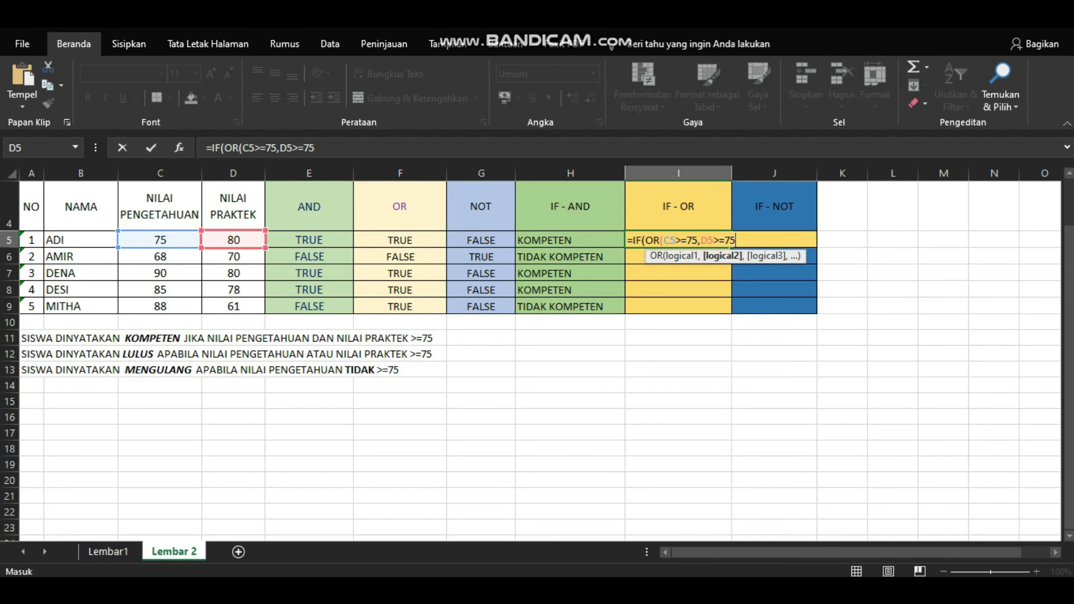
{"action": "type", "text": ")"}
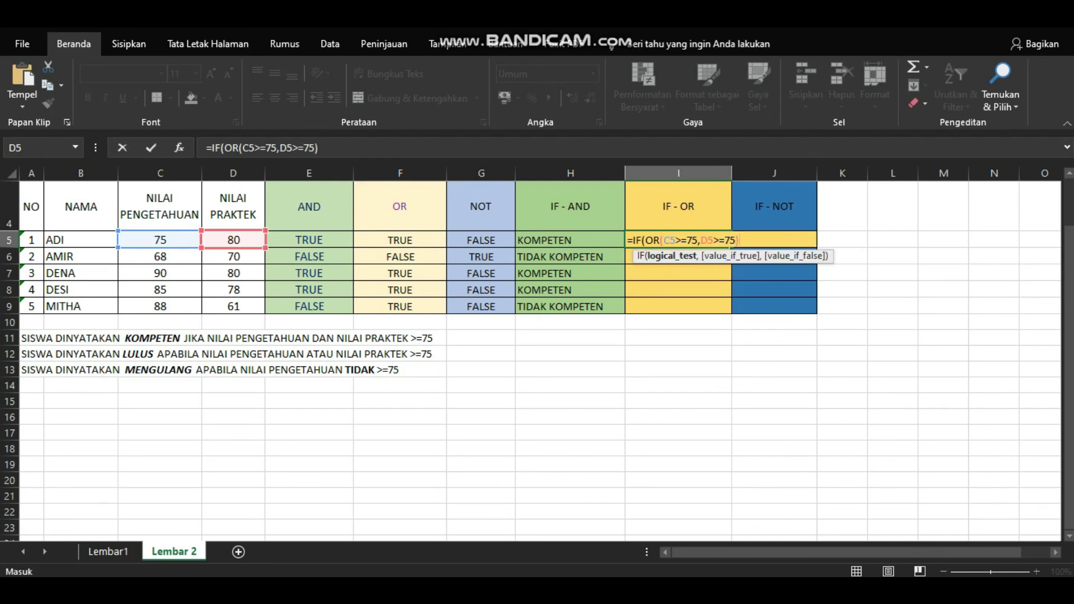
Complete the I5 formula with the results "LULUS" and "TIDAK LULUS", and fill it down through I9.
{"action": "type", "text": ",\"LULUS"}
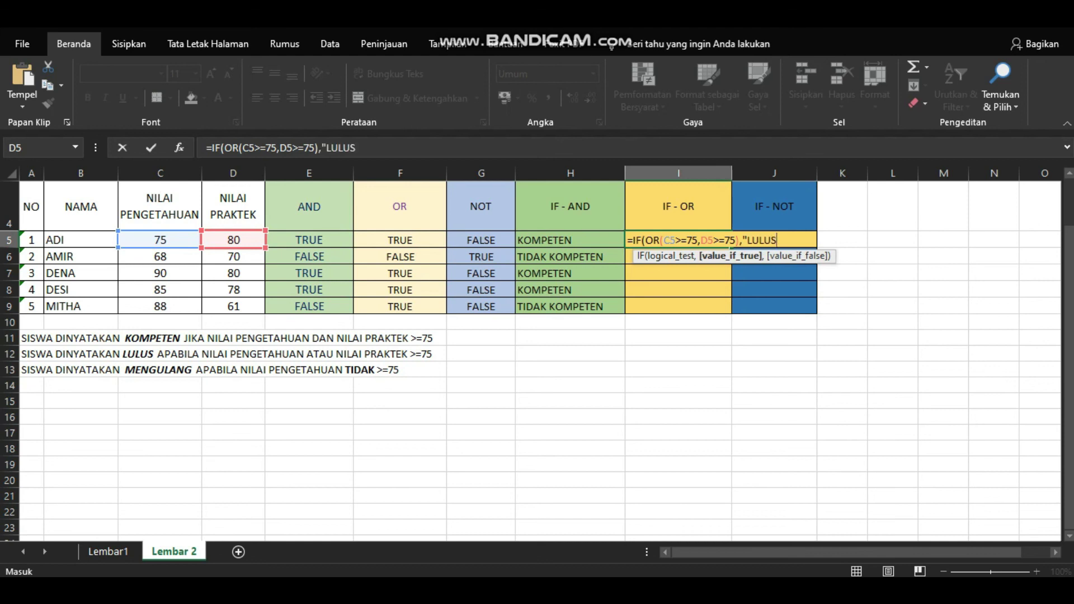
{"action": "type", "text": "\",\"TIDAK"}
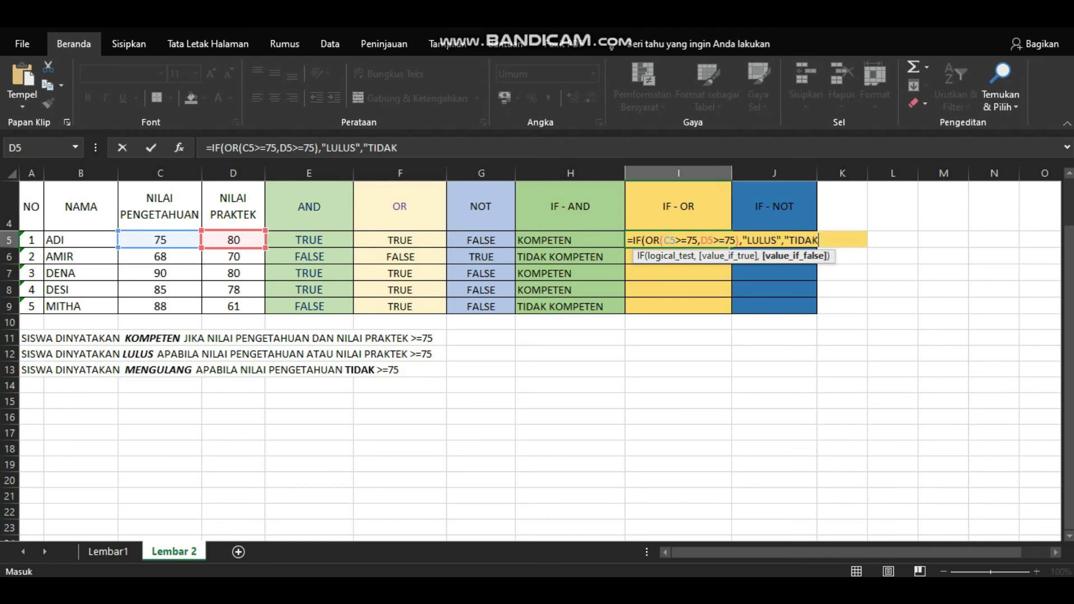
{"action": "type", "text": " LULUS\""}
{"action": "key", "text": "Return"}
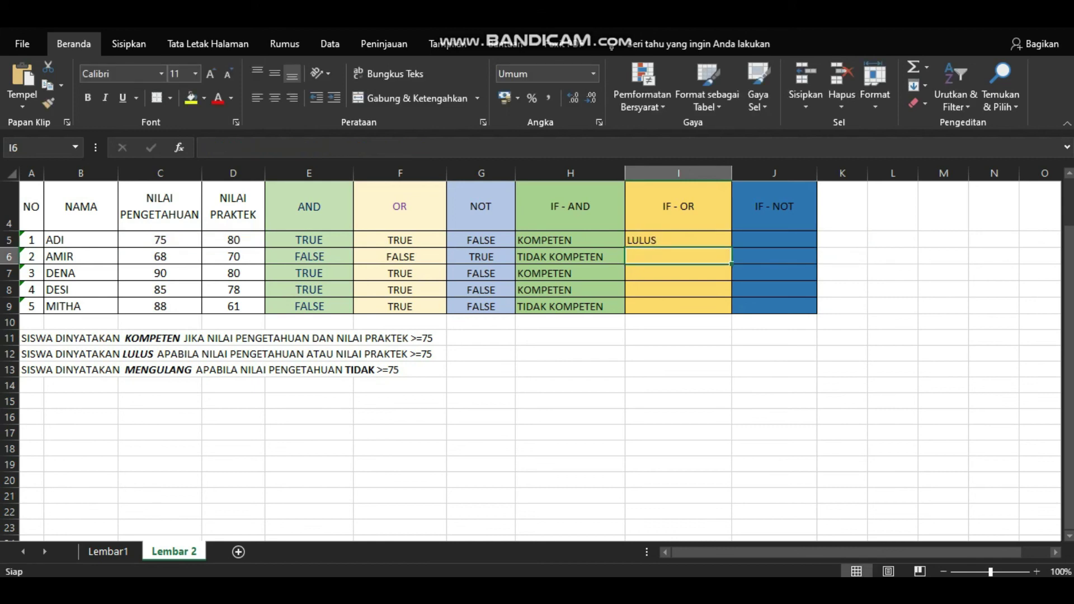
{"action": "left_click", "coordinate": [678, 240]}
{"action": "double_click", "coordinate": [731, 247]}
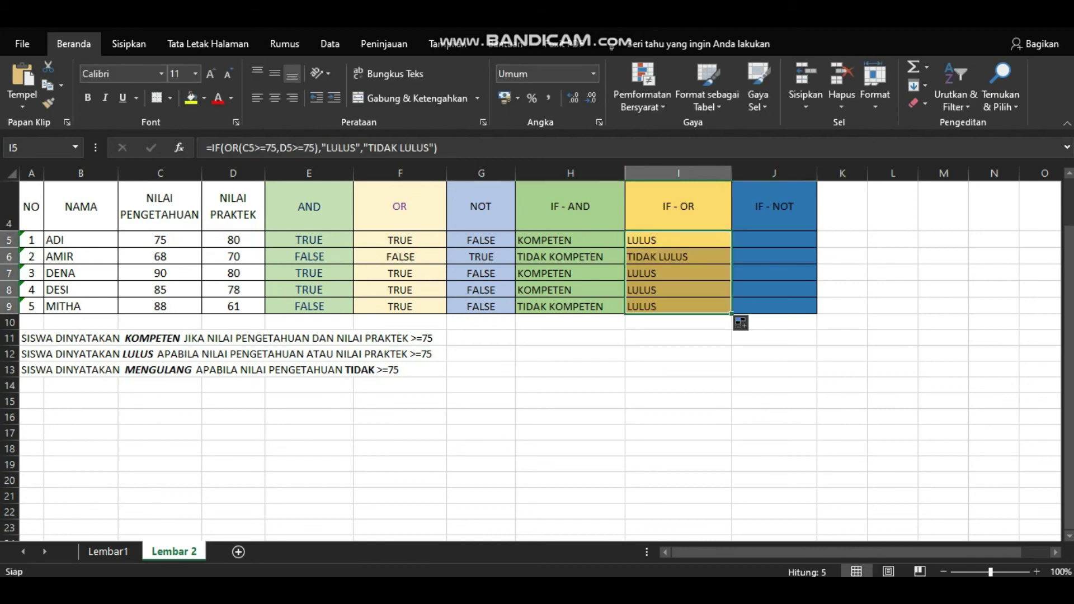
Enter =IF(NOT(C5>=75),"MENGULANG","MENERUSKAN") in J5 and fill the formula down through J9.
{"action": "left_click", "coordinate": [774, 240]}
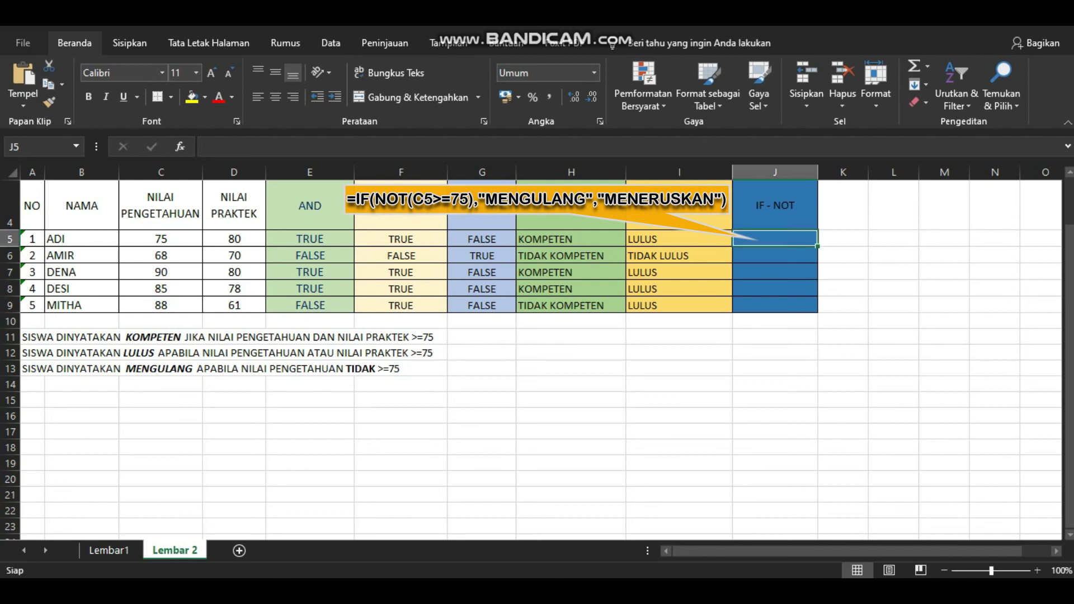
{"action": "type", "text": "=IF(NOT(C5"}
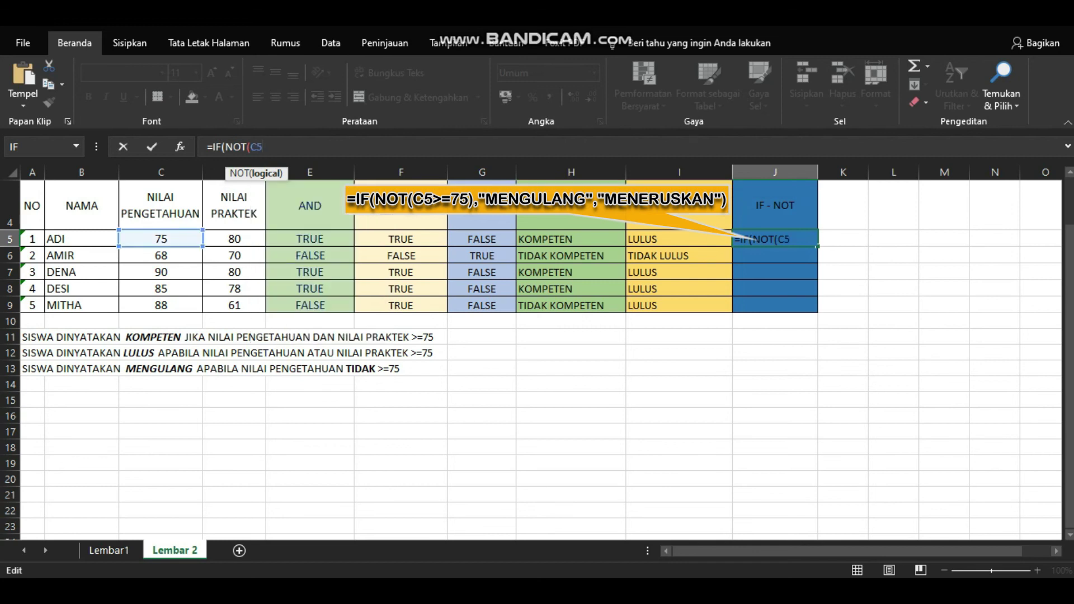
{"action": "type", "text": ">=75),\"MENG"}
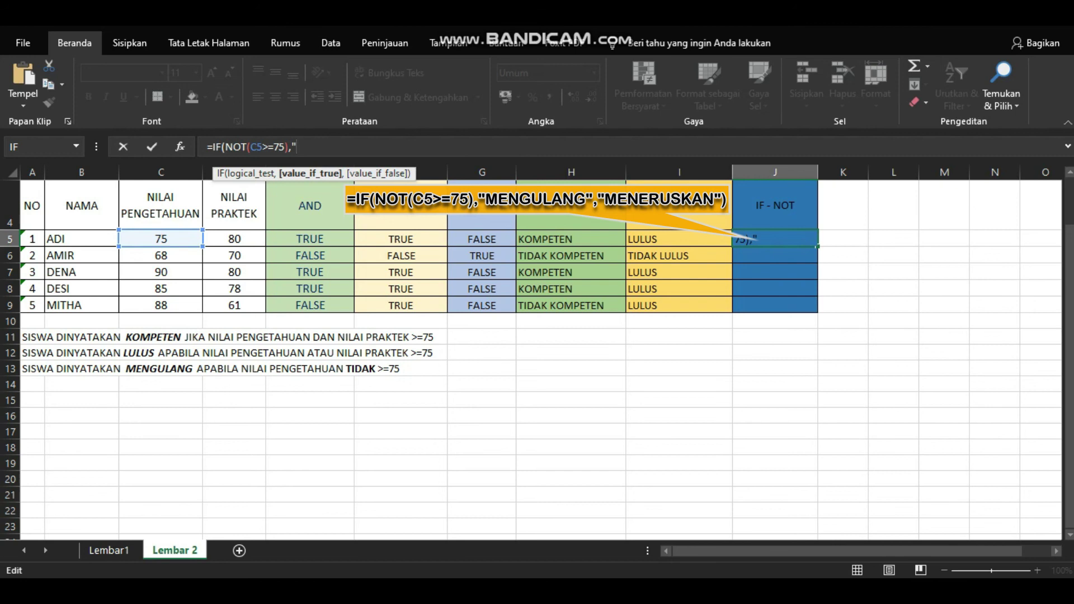
{"action": "type", "text": "ULAN"}
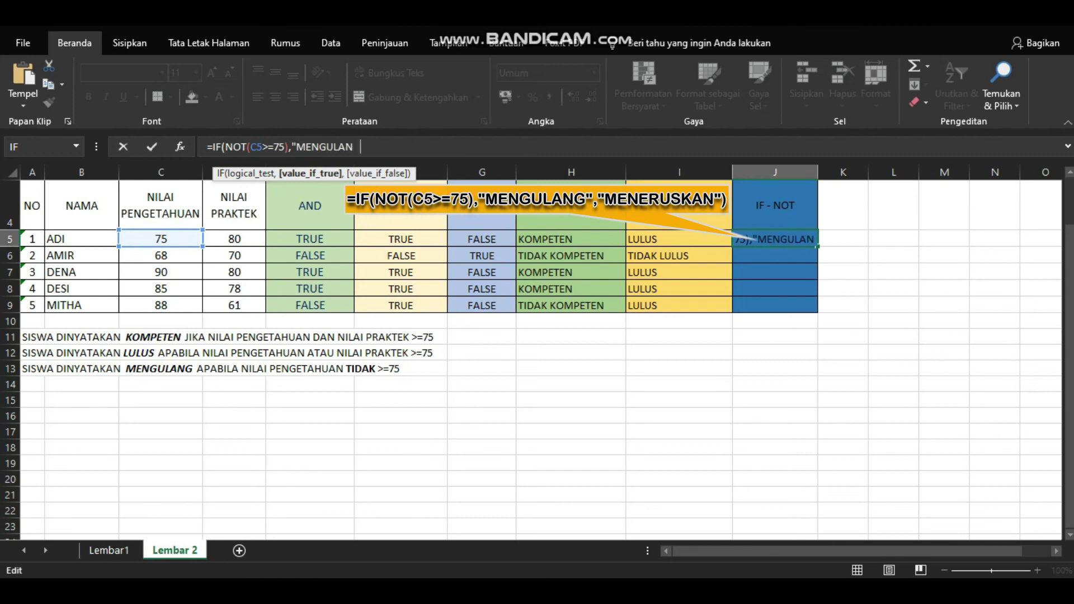
{"action": "type", "text": "G\","}
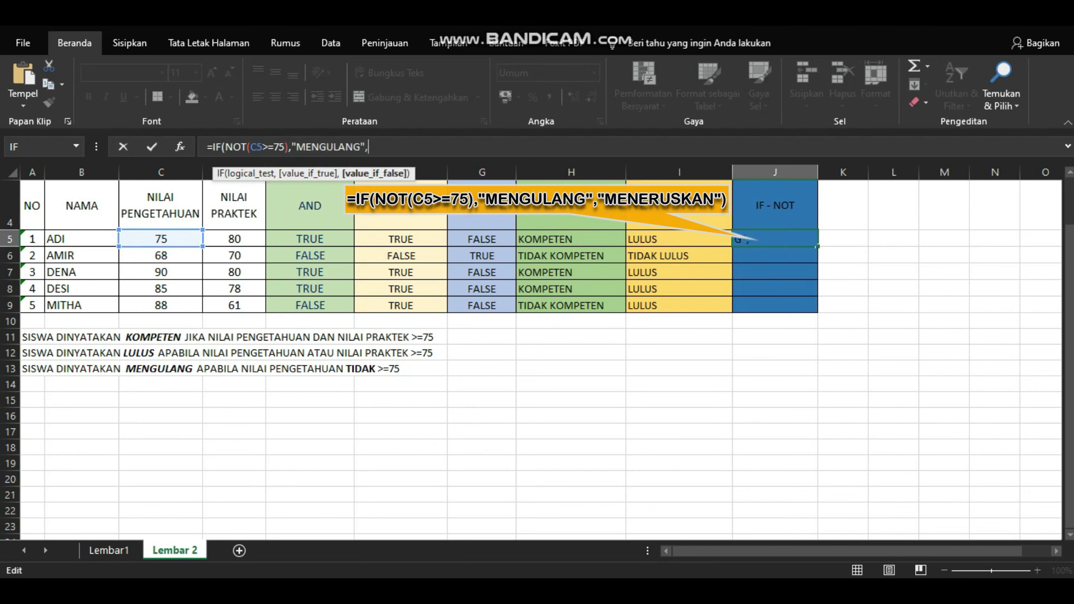
{"action": "type", "text": "\"MENERUSKAN"}
{"action": "type", "text": "\")"}
{"action": "key", "text": "ctrl+Return"}
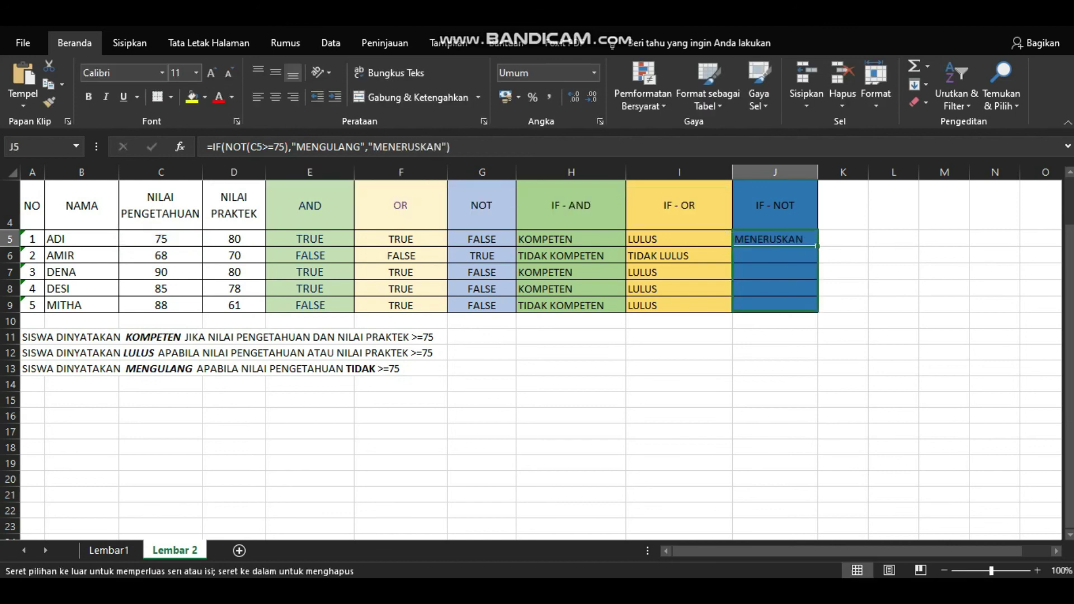
{"action": "double_click", "coordinate": [818, 246]}
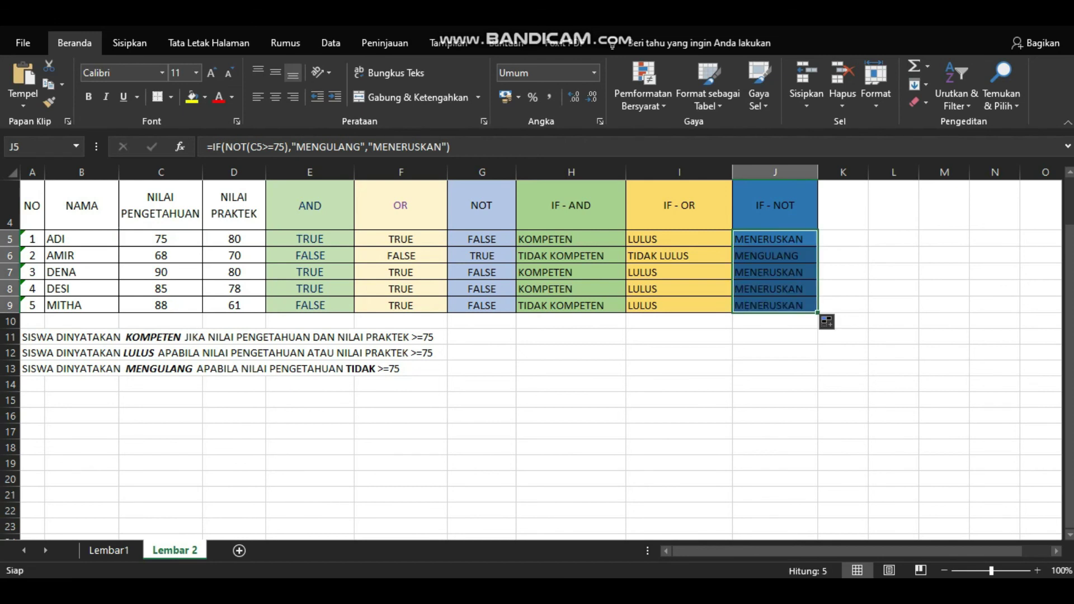
Examine the filled formulas and their results in the IF - NOT column.
{"action": "key", "text": "Down"}
{"action": "key", "text": "Down"}
{"action": "key", "text": "Down"}
{"action": "key", "text": "Down"}
{"action": "key", "text": "Down"}
{"action": "key", "text": "Down"}
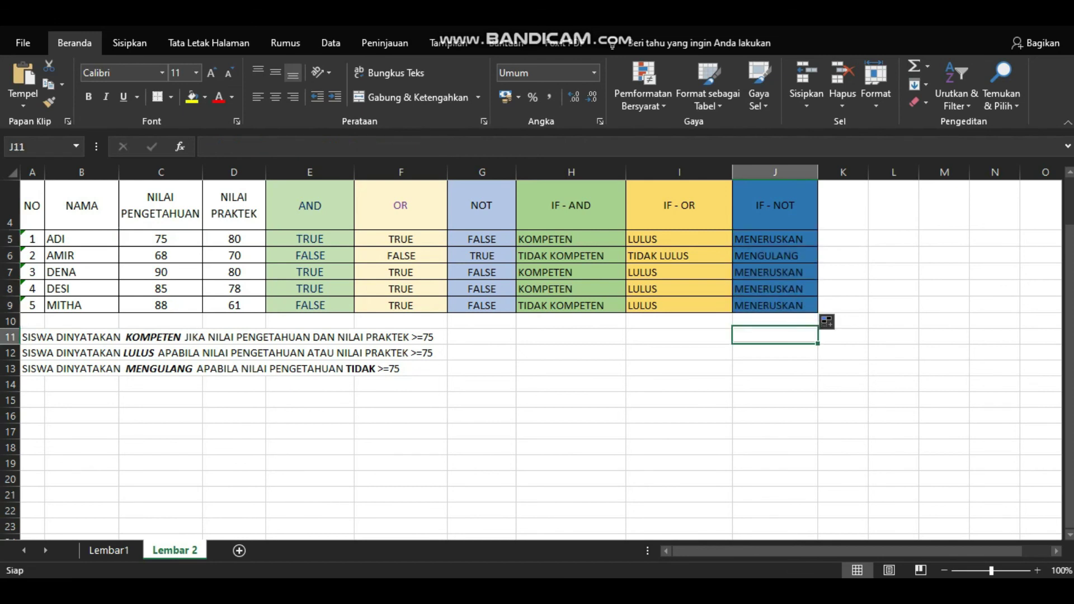
{"action": "key", "text": "Up"}
{"action": "key", "text": "Up"}
{"action": "key", "text": "Up"}
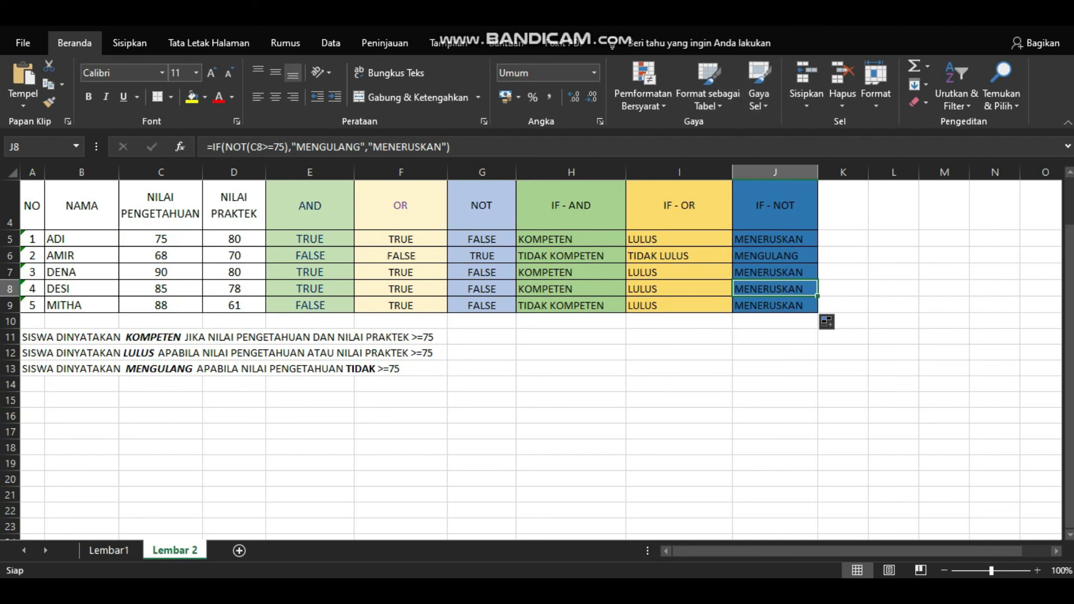